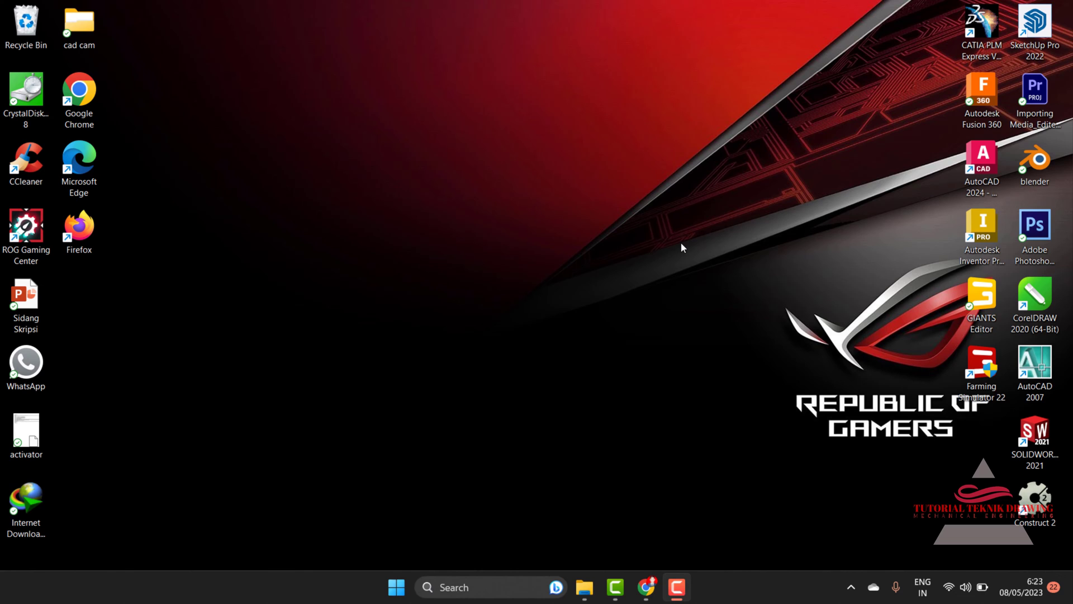
# Refresh the desktop and open File Explorer at the nx12 folder in a maximized window
pyautogui.rightClick(555, 174)
pyautogui.click(596, 234)
pyautogui.click(584, 587)
pyautogui.click(570, 23)
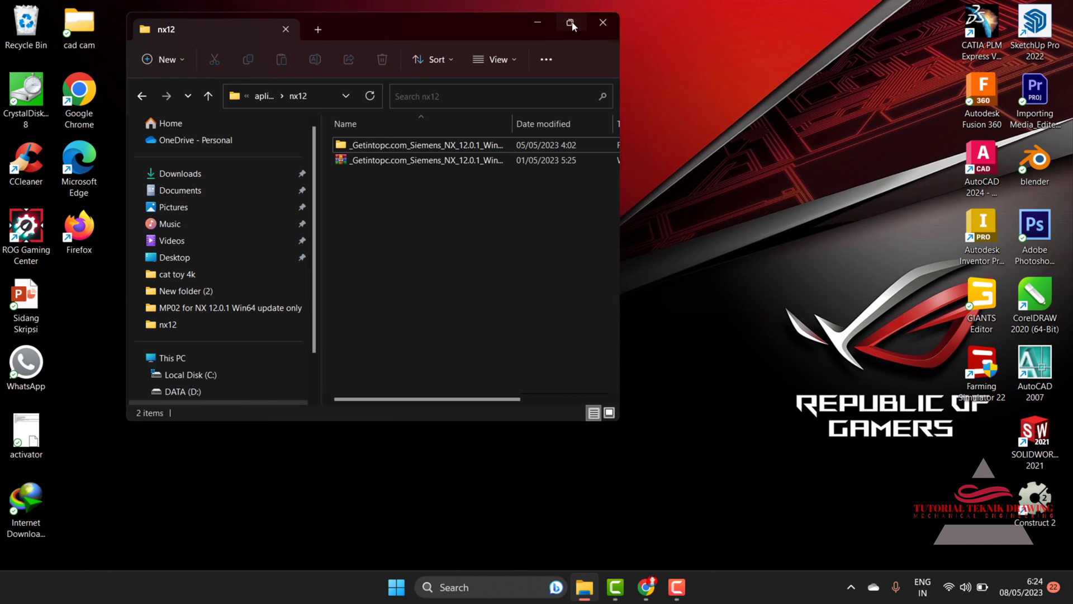
# Open the extracted Siemens NX 12.0.1 download folder and go into its innermost Siemens_NX_12.0.1_Win64 subfolder
pyautogui.click(339, 141)
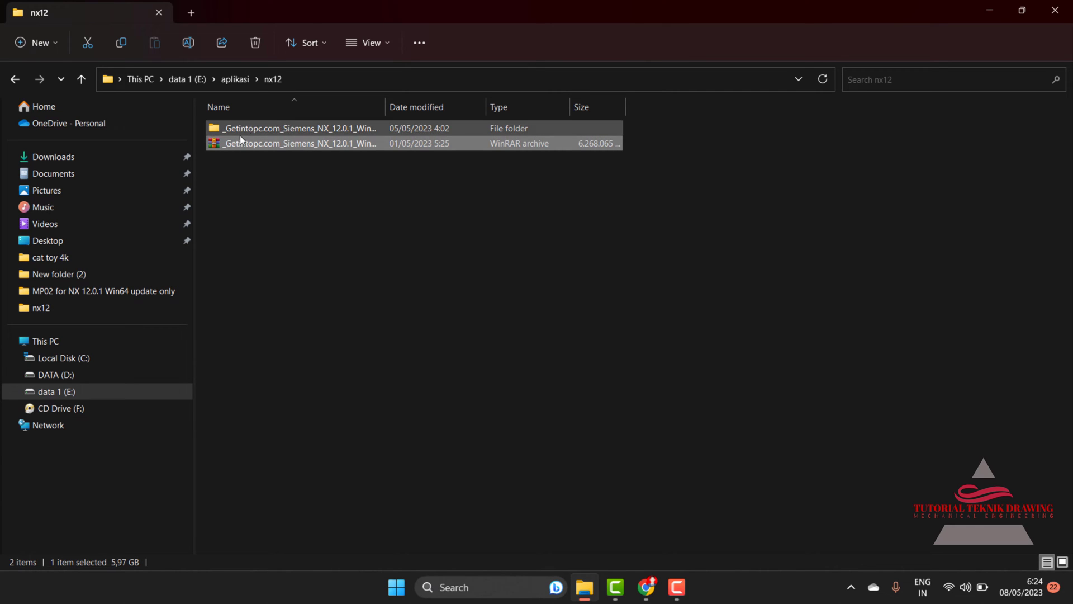
pyautogui.click(254, 132)
pyautogui.doubleClick(255, 133)
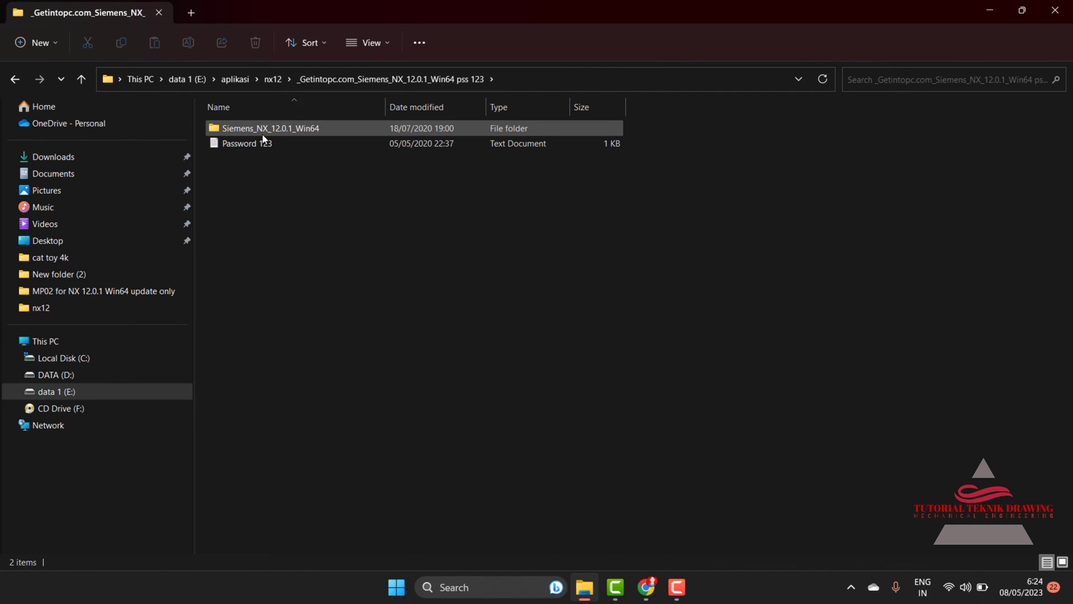
pyautogui.doubleClick(294, 129)
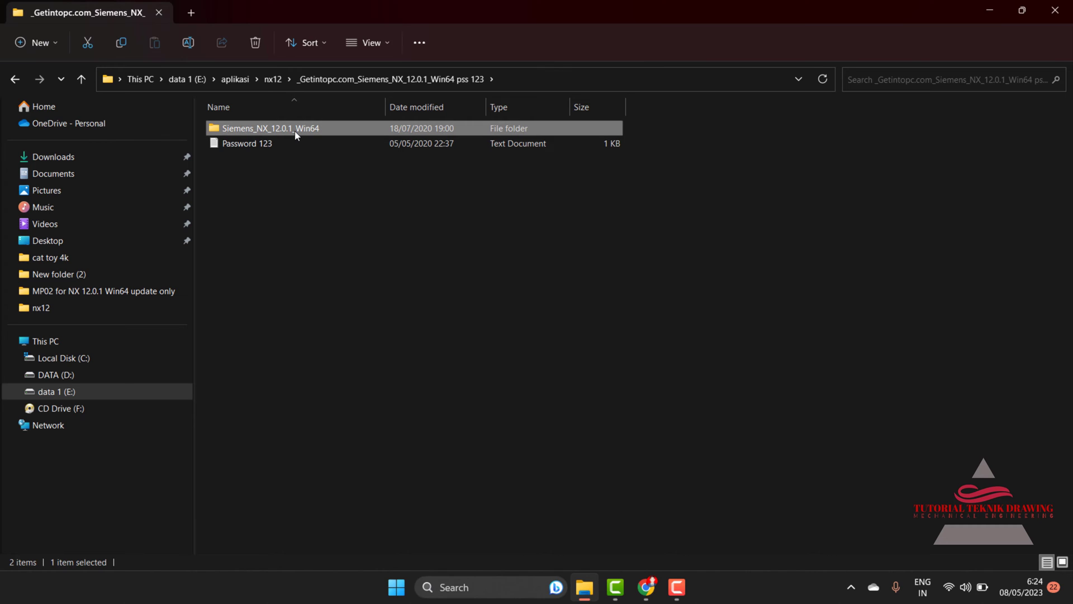
pyautogui.doubleClick(294, 130)
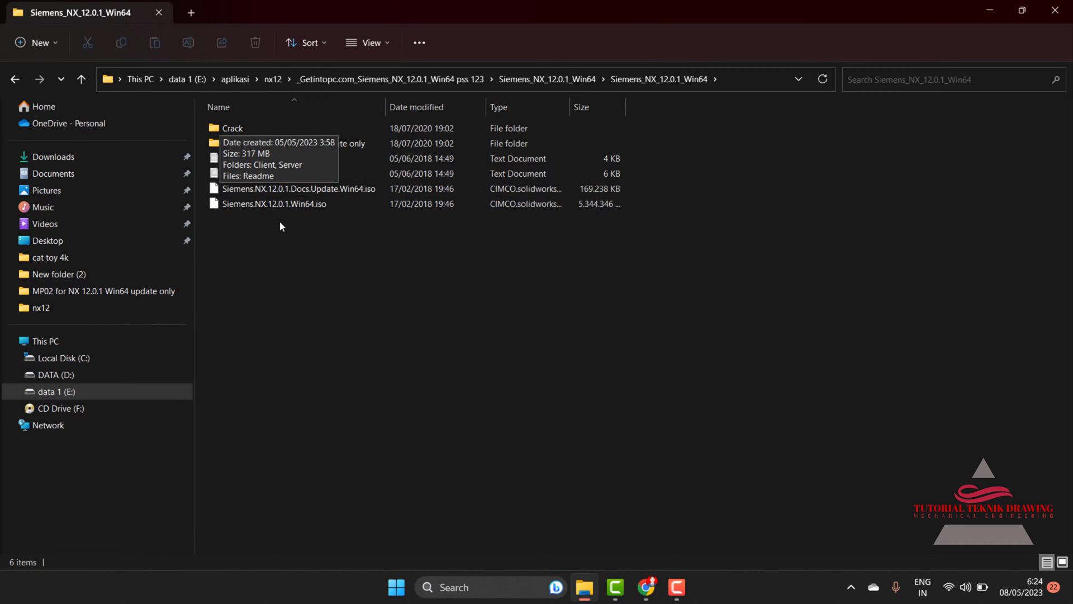
# Open the Crack folder, look into its Client subfolder and return to open the Server subfolder
pyautogui.doubleClick(238, 136)
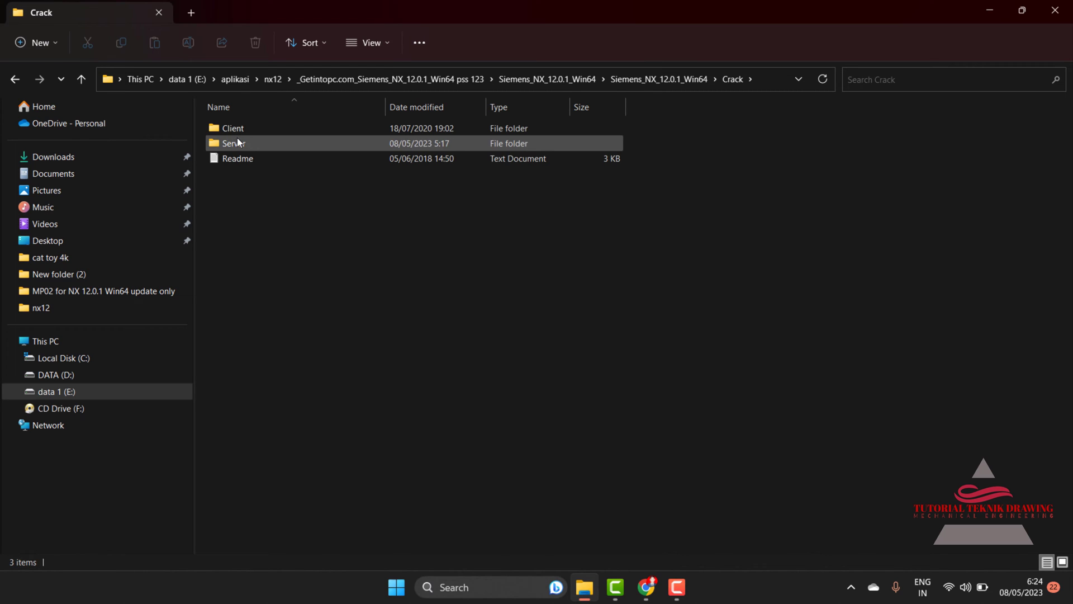
pyautogui.doubleClick(237, 131)
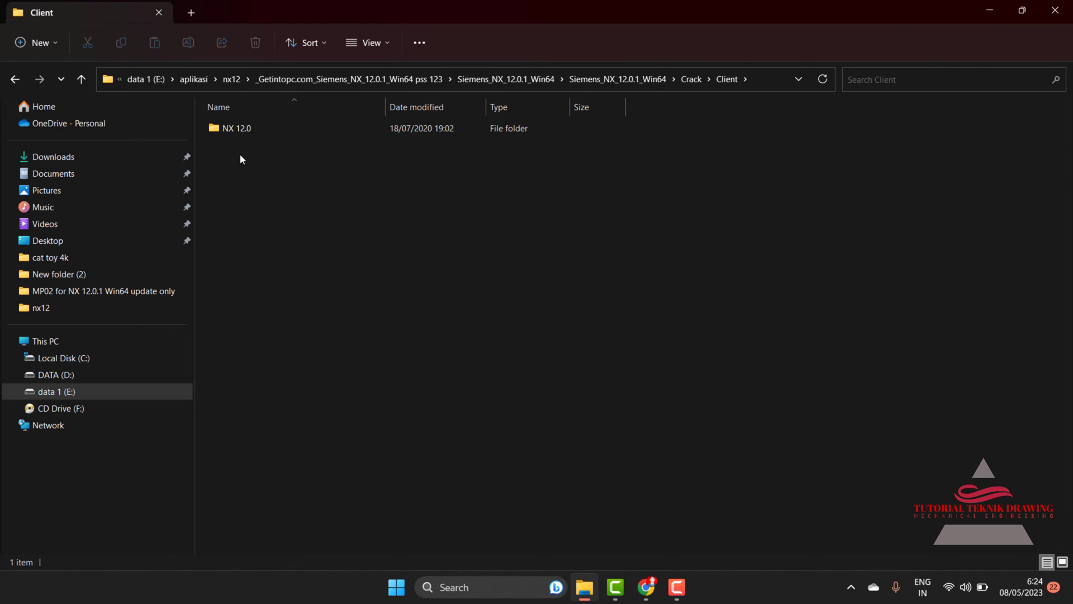
pyautogui.click(14, 82)
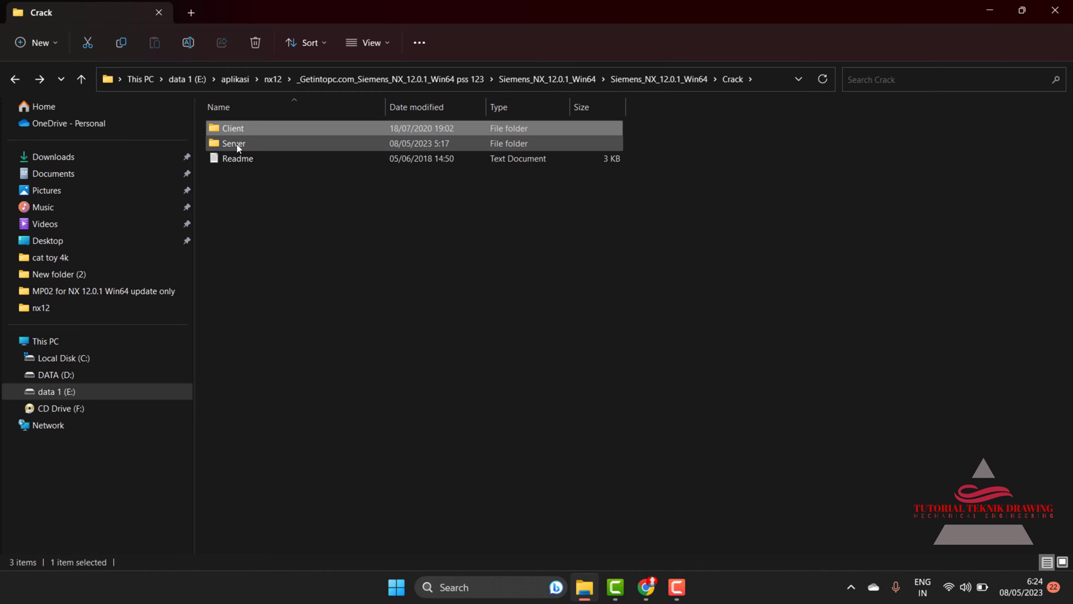
pyautogui.doubleClick(240, 144)
# Extract the SSQ_UniversalLicenseServer_Core zip archive with WinRAR into a folder of the same name
pyautogui.click(258, 130)
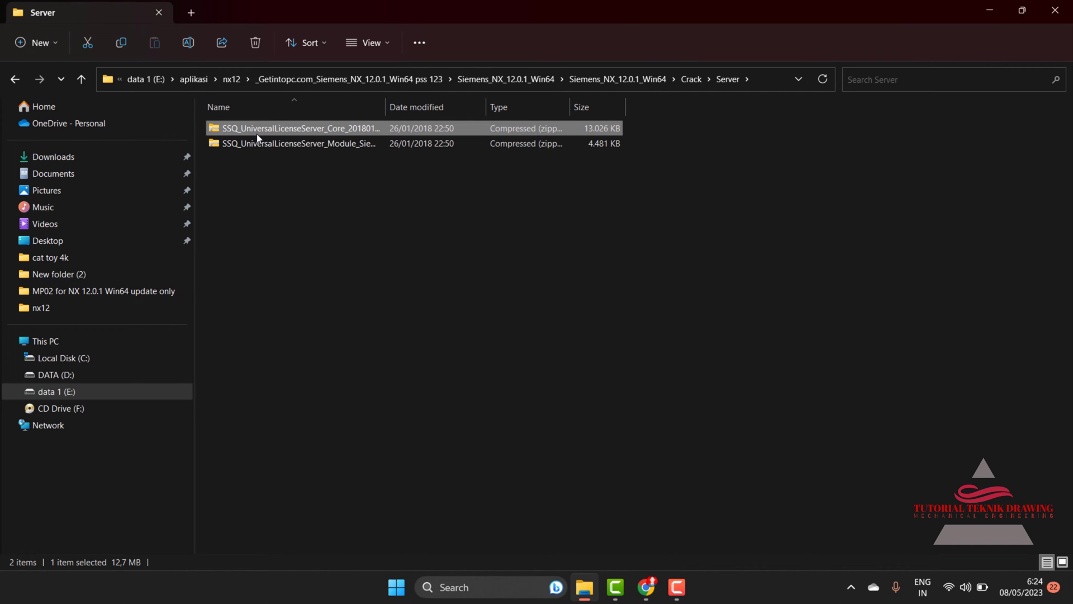
pyautogui.rightClick(257, 135)
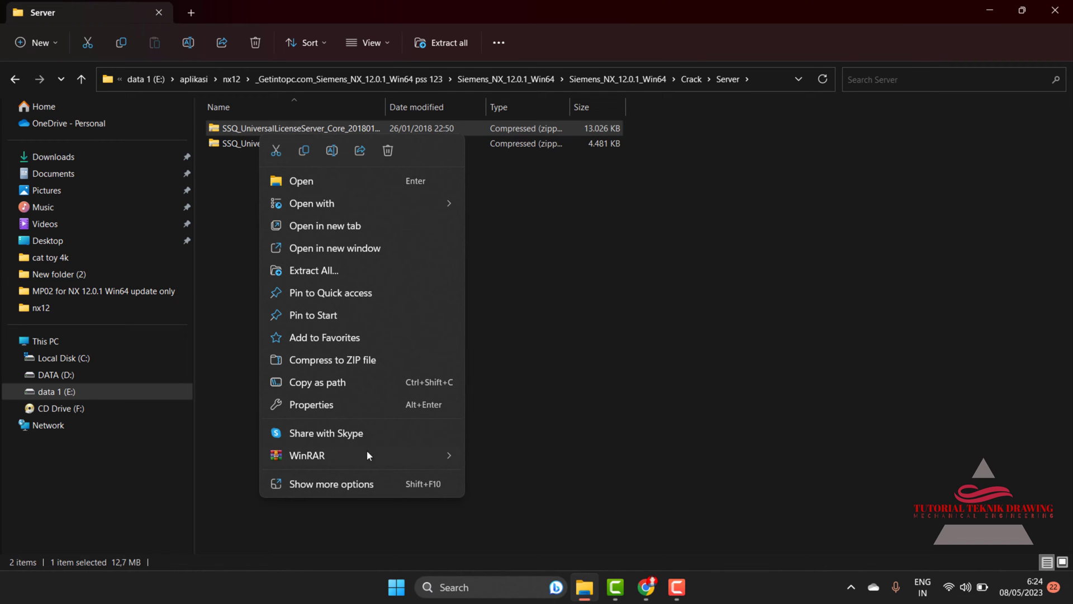
pyautogui.moveTo(334, 455)
pyautogui.click(520, 502)
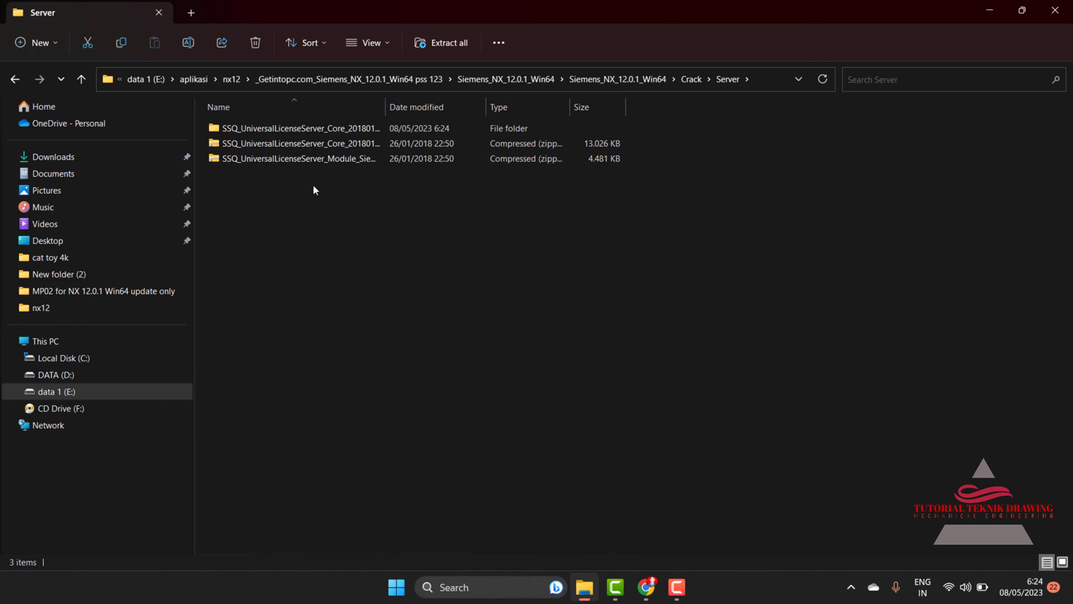
pyautogui.click(295, 162)
pyautogui.rightClick(297, 162)
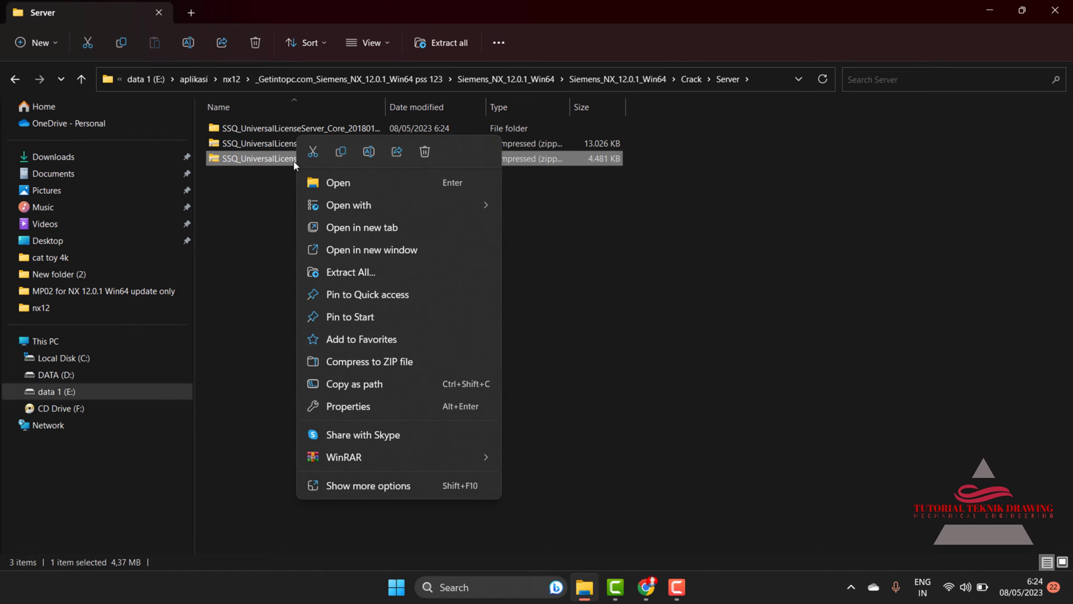
pyautogui.moveTo(443, 463)
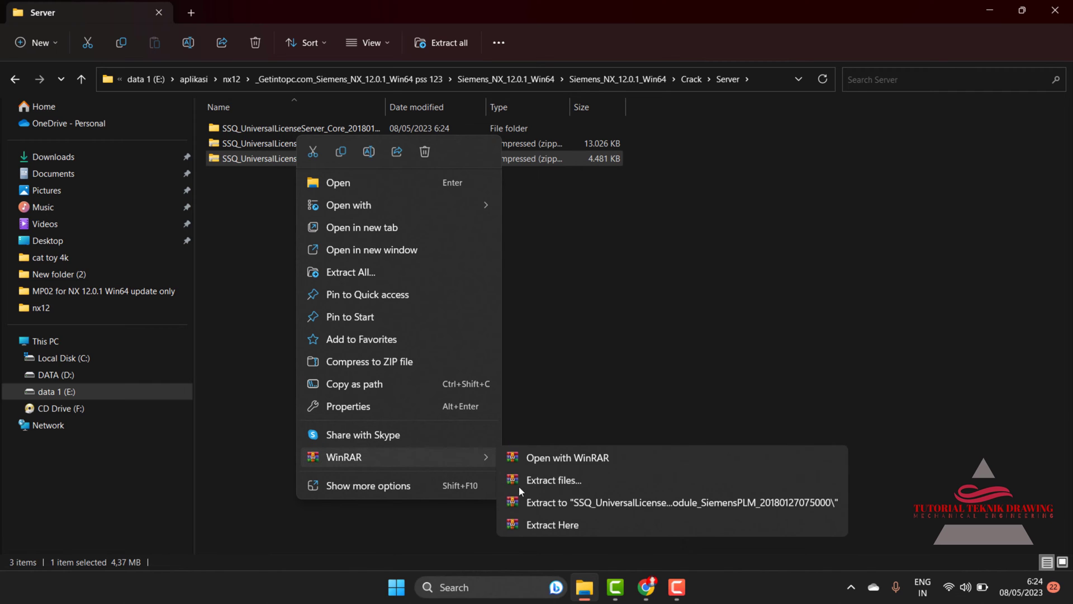
pyautogui.click(542, 504)
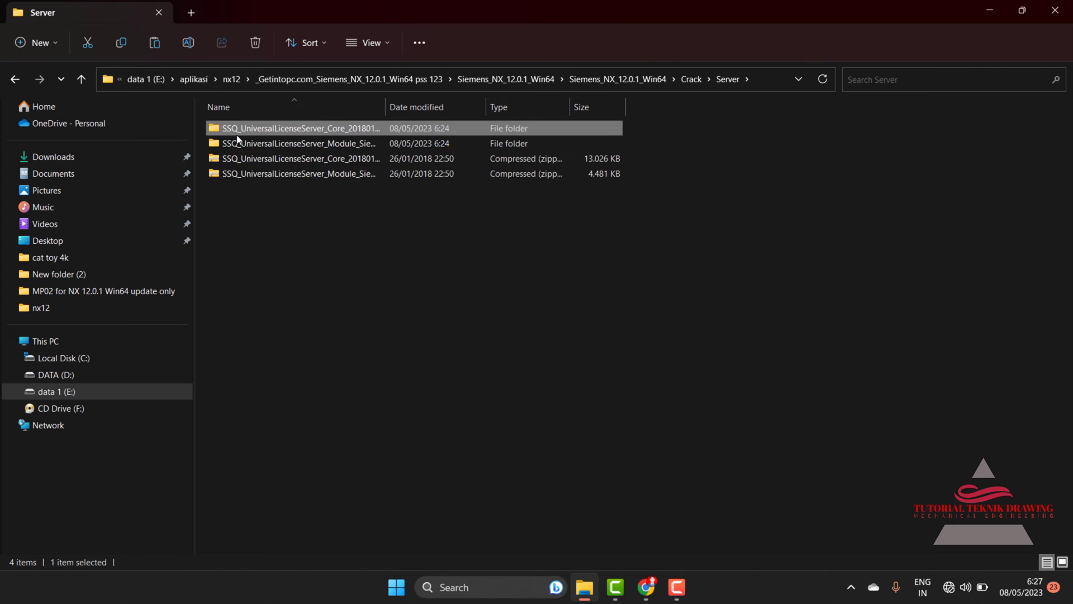
pyautogui.doubleClick(236, 133)
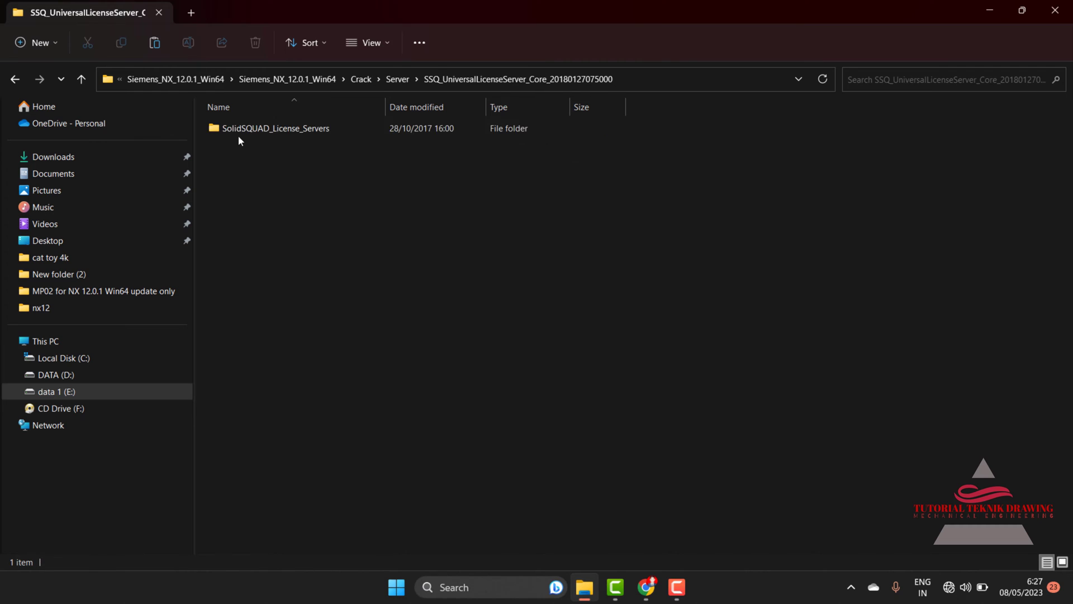
pyautogui.rightClick(239, 133)
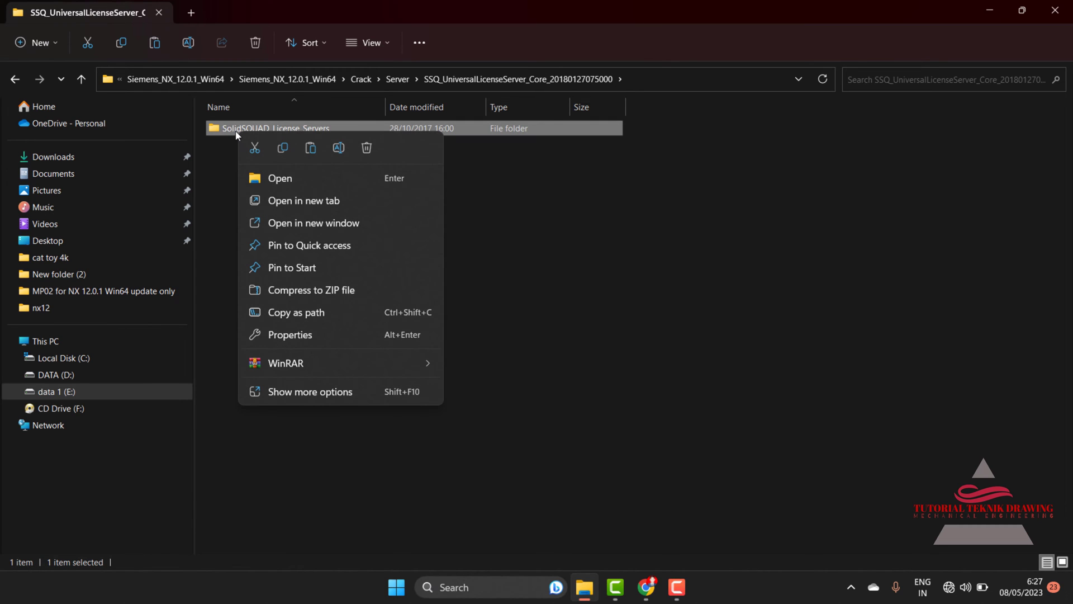
pyautogui.click(348, 393)
pyautogui.click(402, 471)
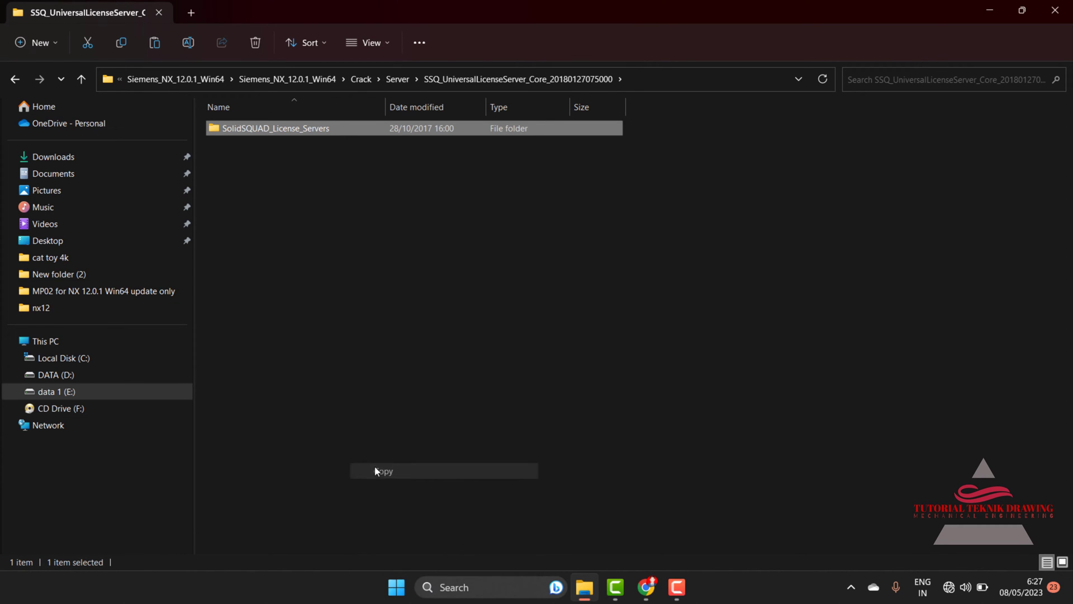
# Paste the copied SolidSQUAD_License_Servers folder into the root of Local Disk (C:)
pyautogui.click(60, 360)
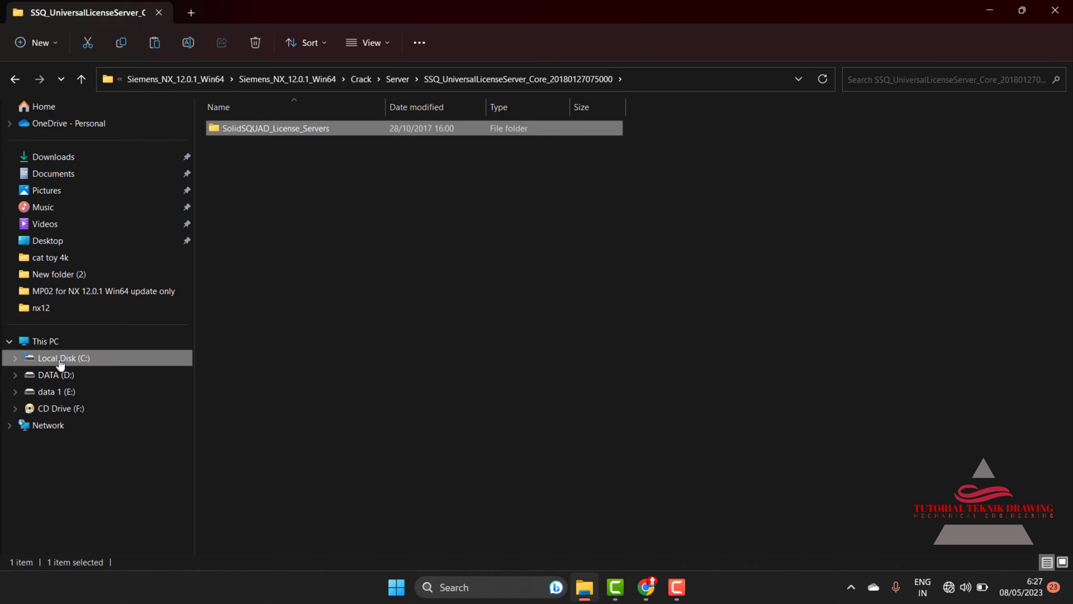
pyautogui.rightClick(338, 387)
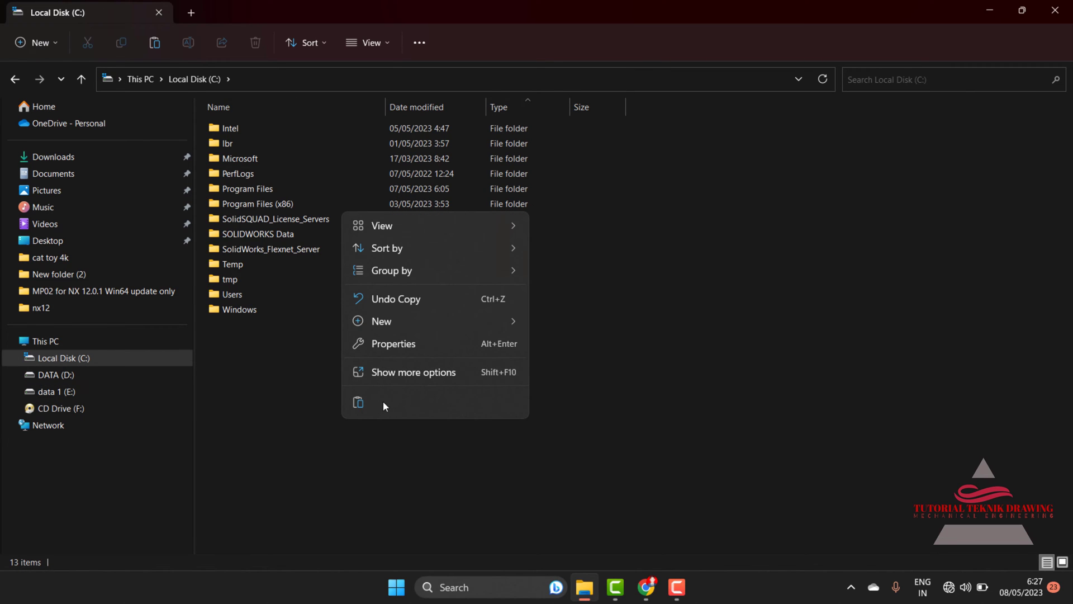
pyautogui.click(308, 390)
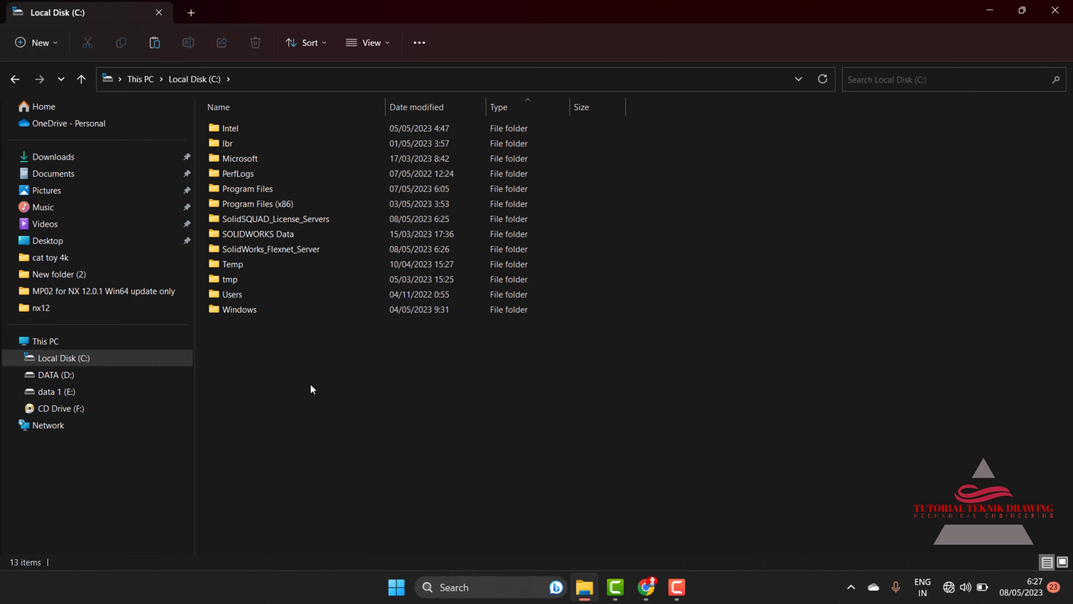
pyautogui.hotkey('ctrl', 'v')
pyautogui.click(504, 219)
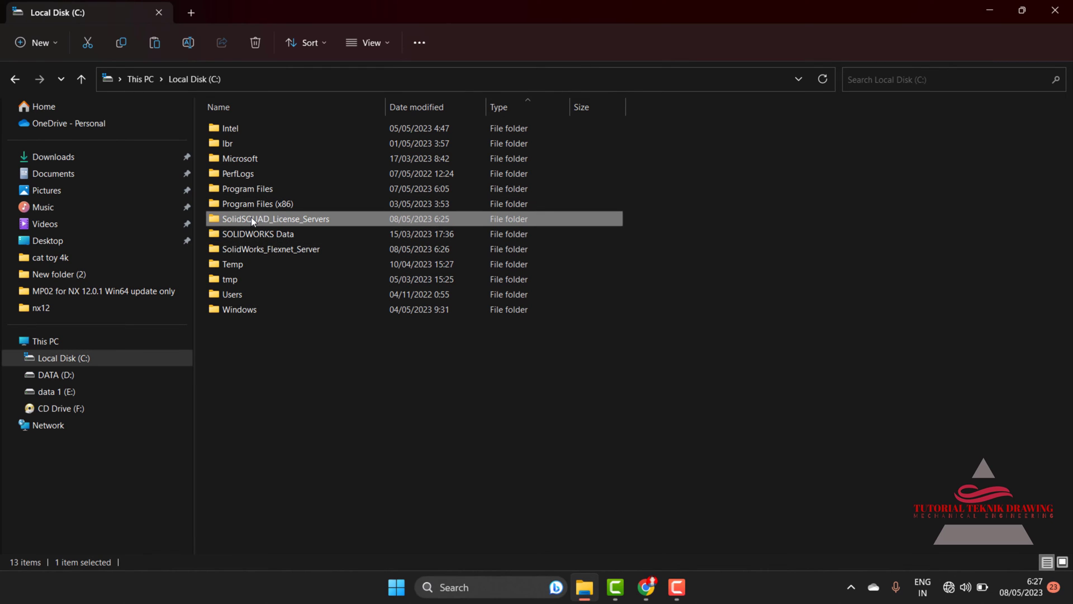
pyautogui.moveTo(252, 220)
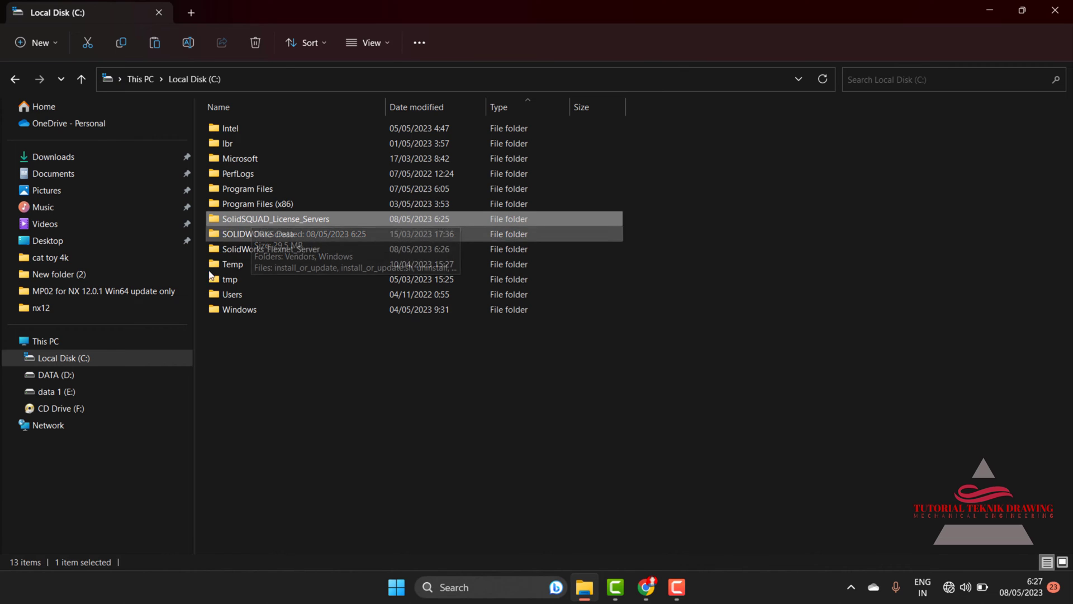
pyautogui.click(14, 79)
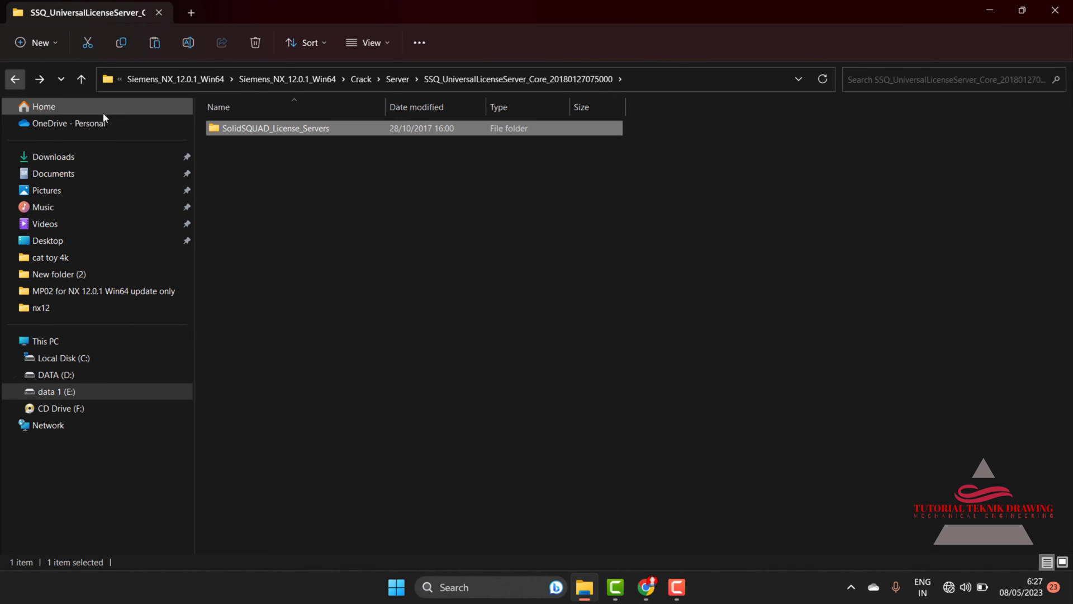
pyautogui.click(15, 79)
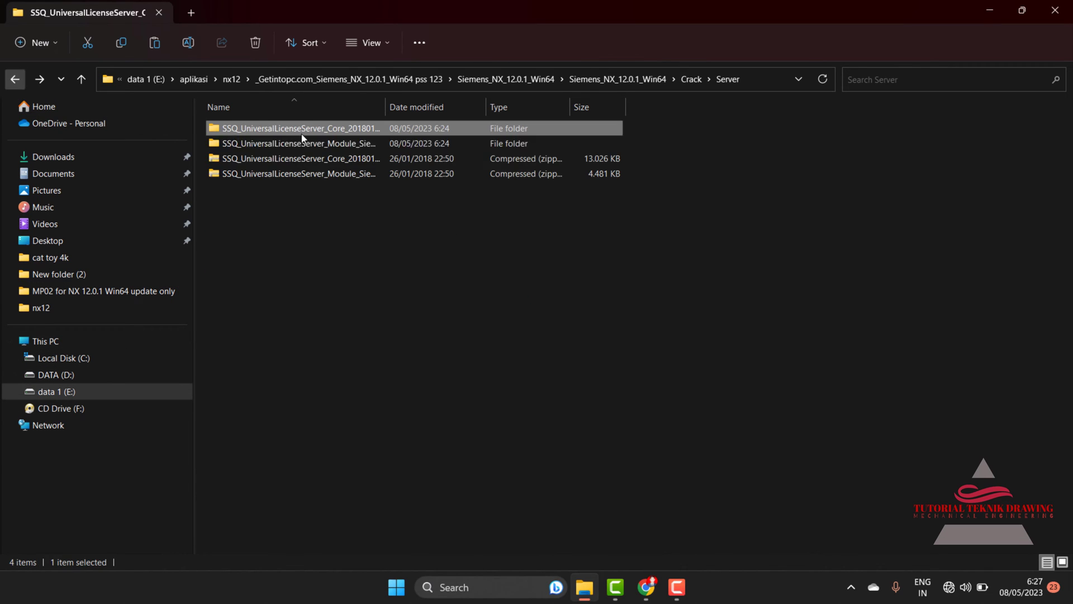
pyautogui.click(258, 146)
pyautogui.doubleClick(257, 148)
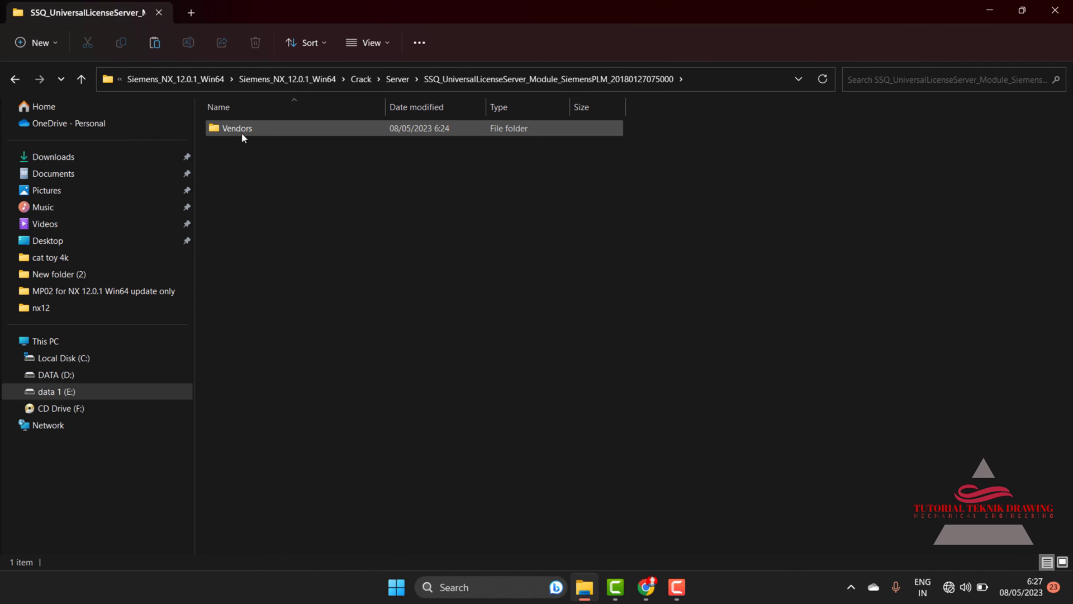
pyautogui.click(242, 133)
pyautogui.rightClick(244, 136)
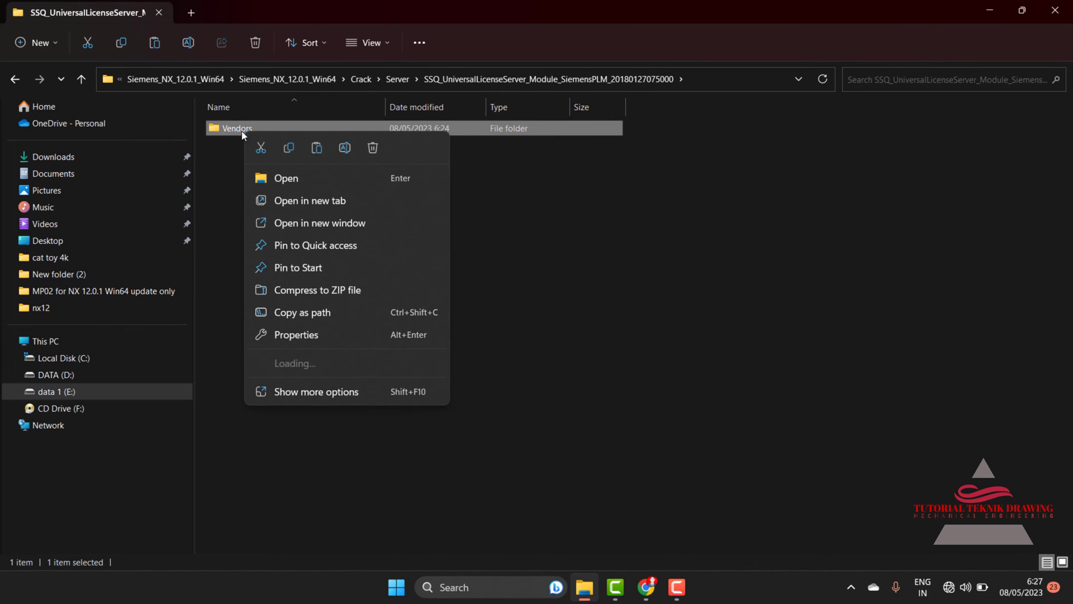
pyautogui.click(311, 390)
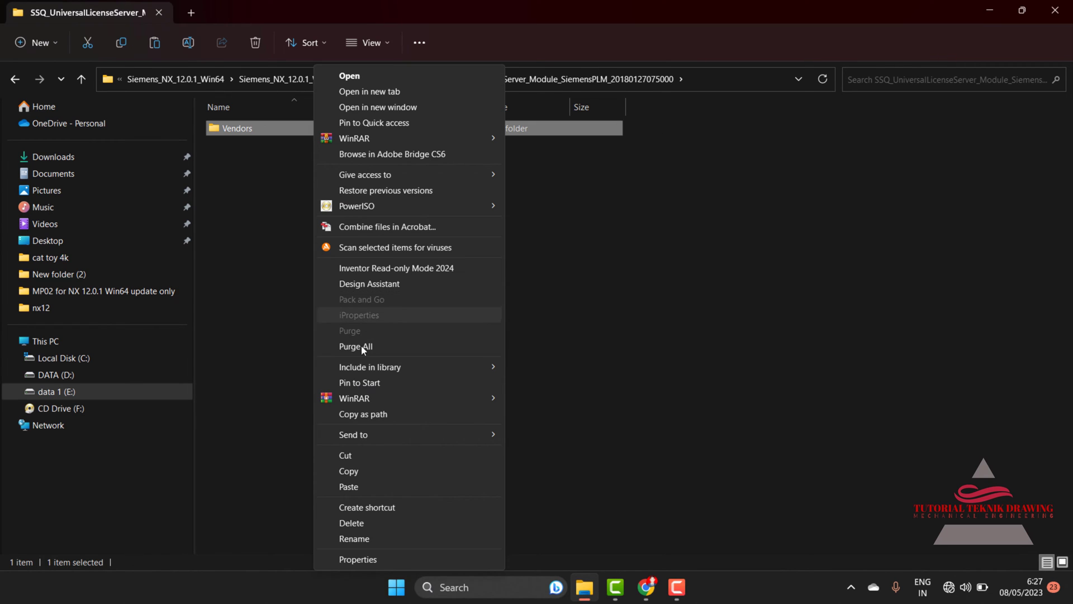
pyautogui.click(350, 471)
# Paste the copied Vendors folder into the SolidSQUAD_License_Servers folder on Local Disk (C:)
pyautogui.click(84, 359)
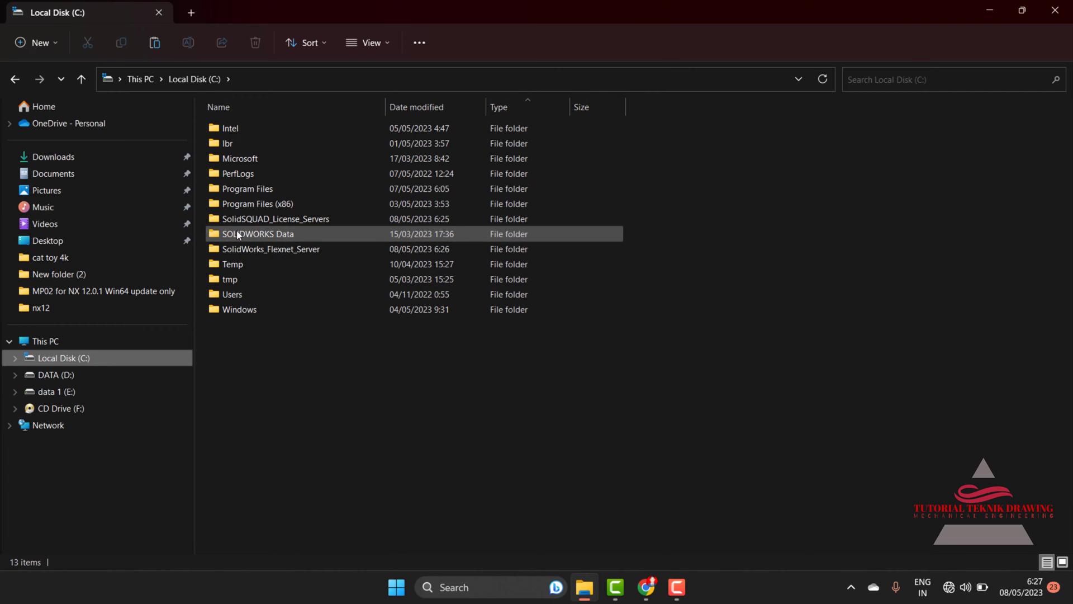
pyautogui.moveTo(278, 224)
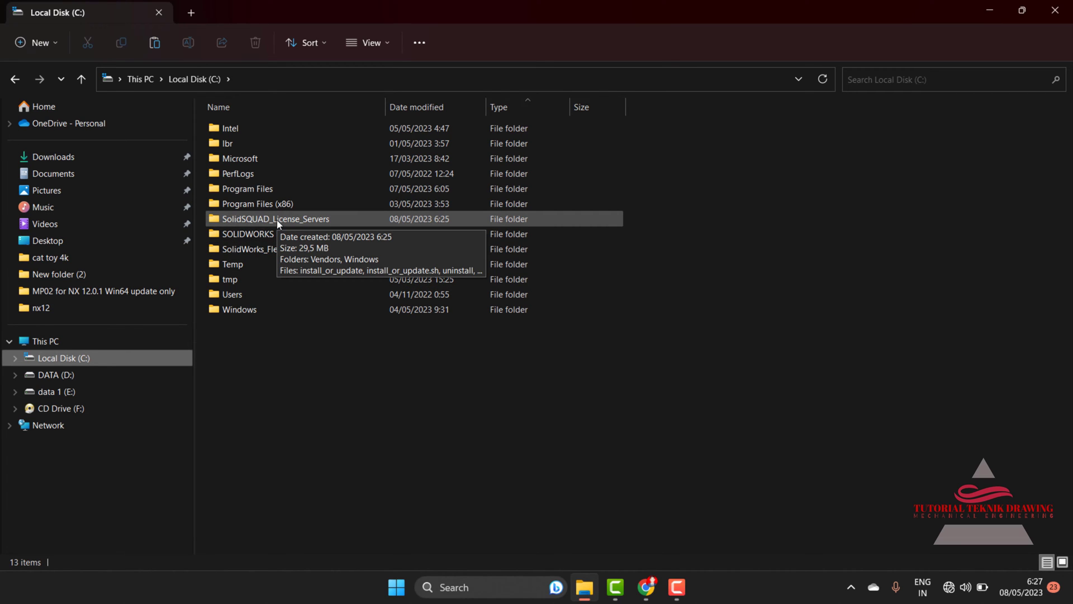
pyautogui.doubleClick(278, 221)
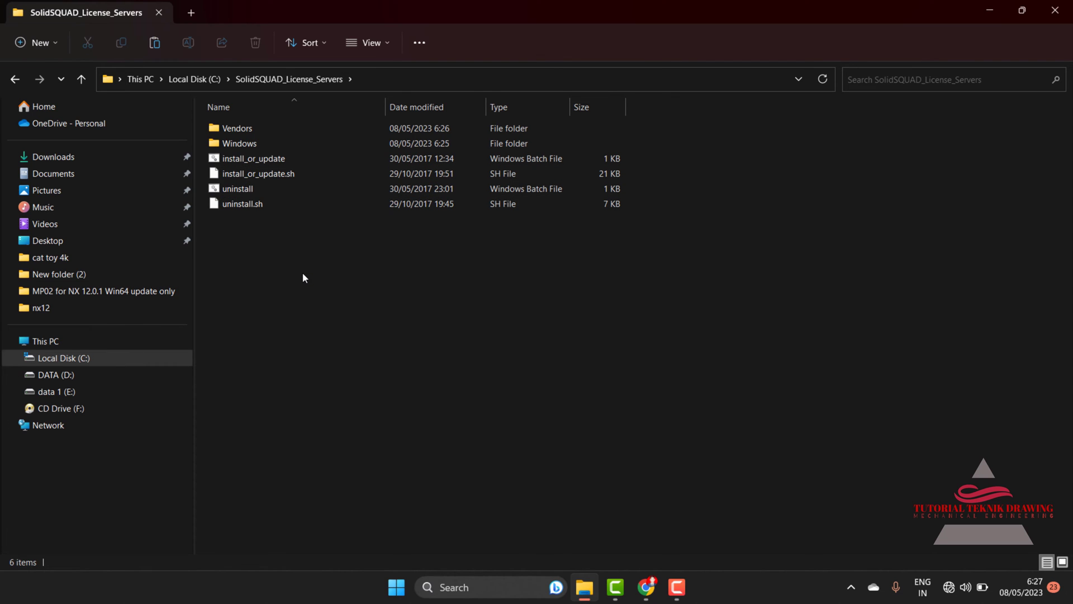
pyautogui.hotkey('ctrl', 'v')
pyautogui.click(443, 229)
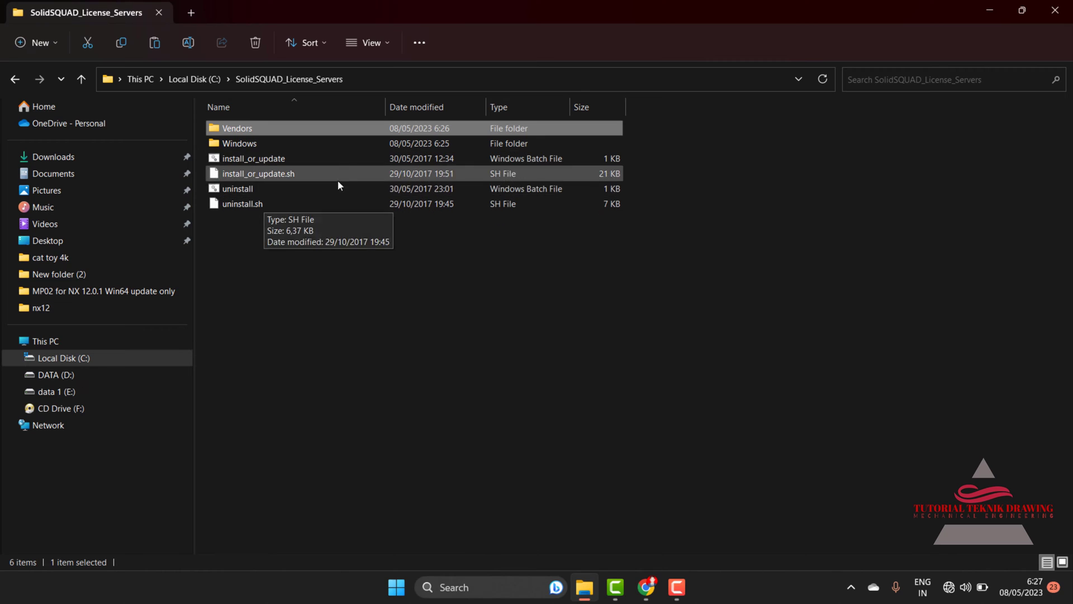
pyautogui.click(444, 367)
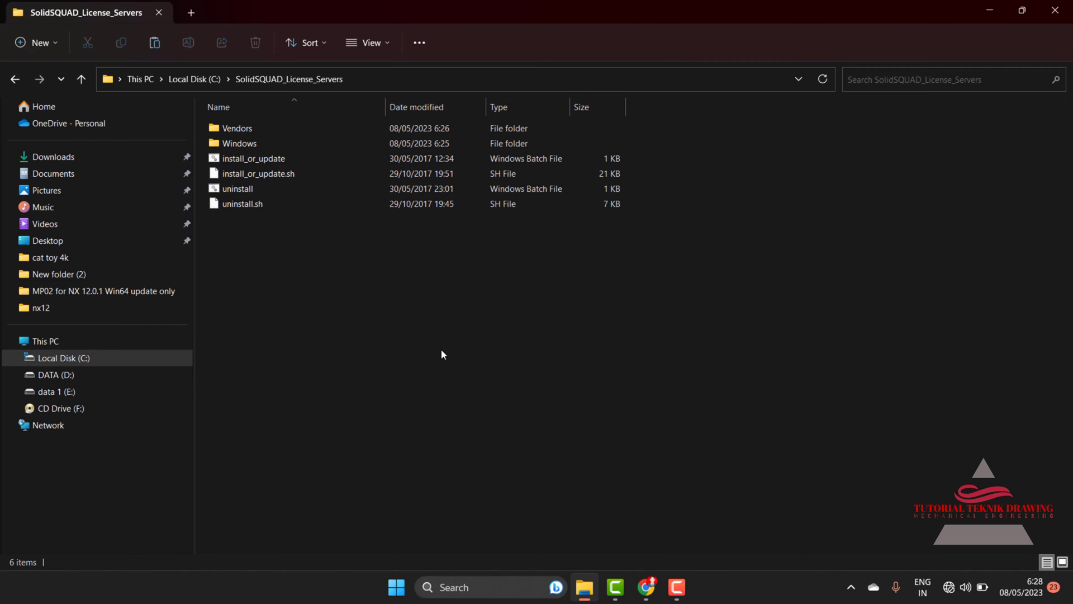
# Run the install_or_update batch file as administrator and close its console window when it finishes
pyautogui.click(261, 161)
pyautogui.rightClick(267, 162)
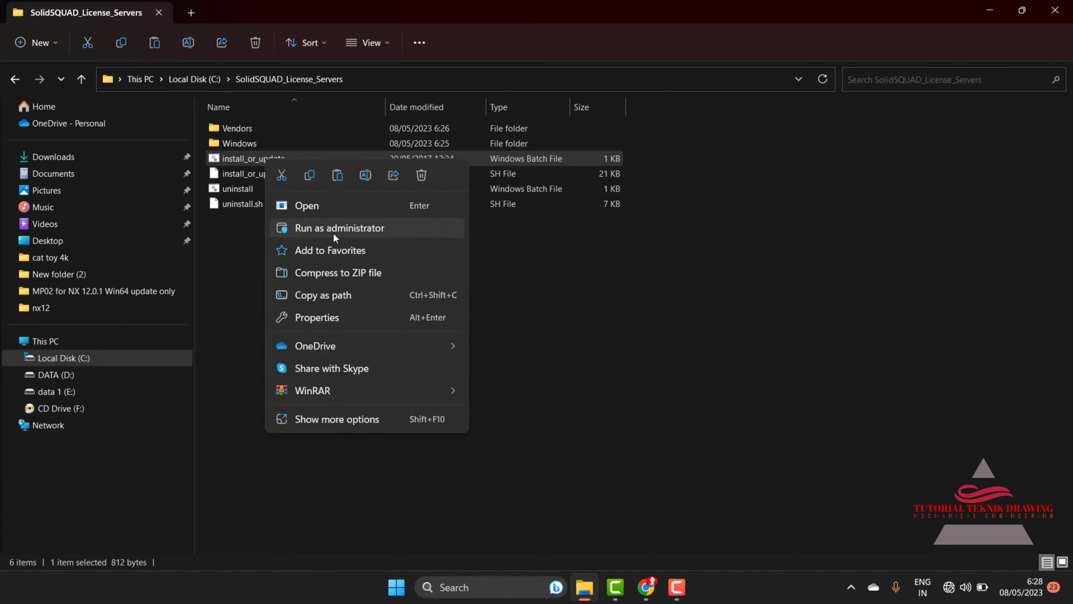
pyautogui.click(334, 229)
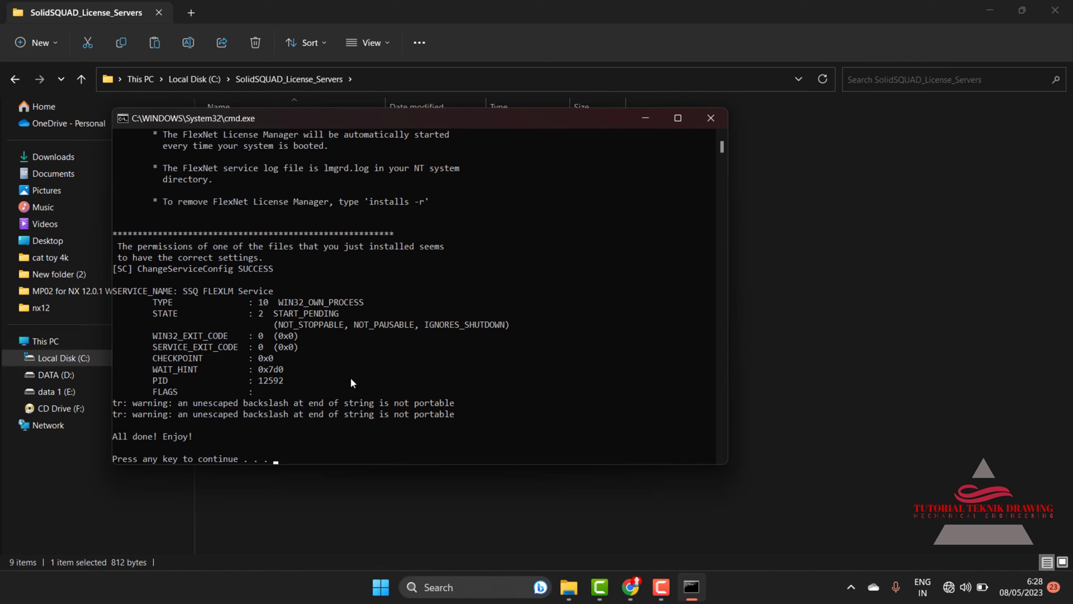
pyautogui.click(710, 118)
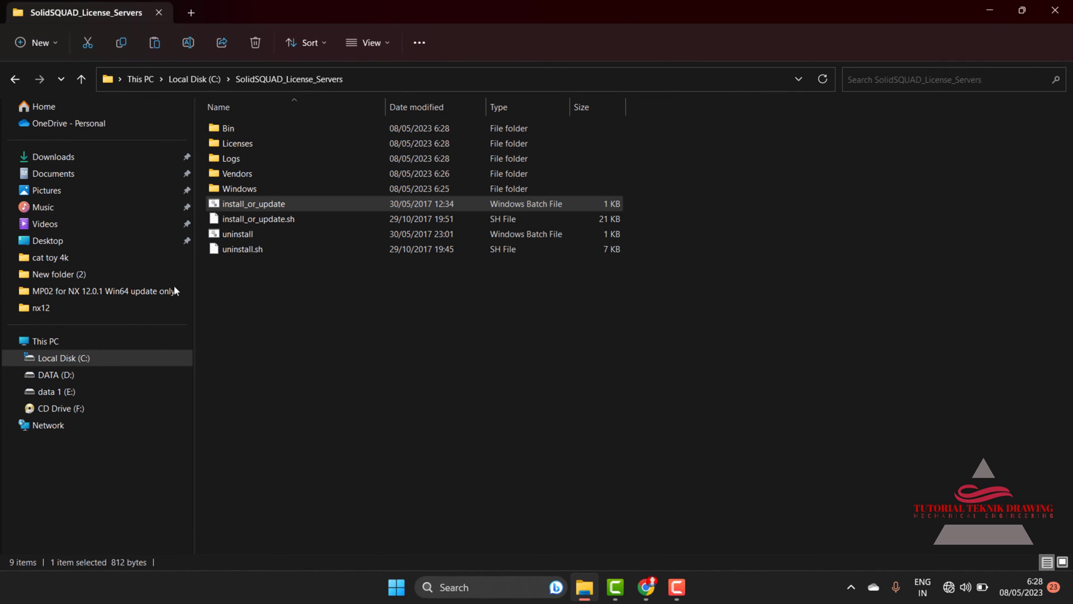
# Return to the Siemens_NX_12.0.1_Win64 folder on data 1 (E:) and mount Siemens.NX.12.0.1.Win64.iso with Windows Explorer
pyautogui.click(15, 79)
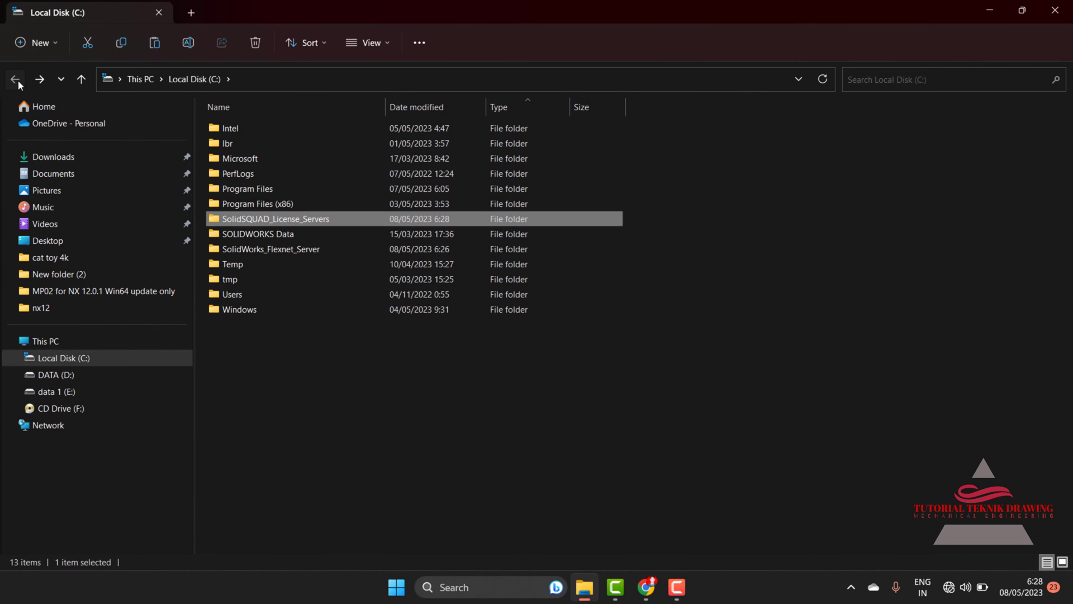
pyautogui.click(15, 80)
pyautogui.click(16, 79)
pyautogui.click(15, 79)
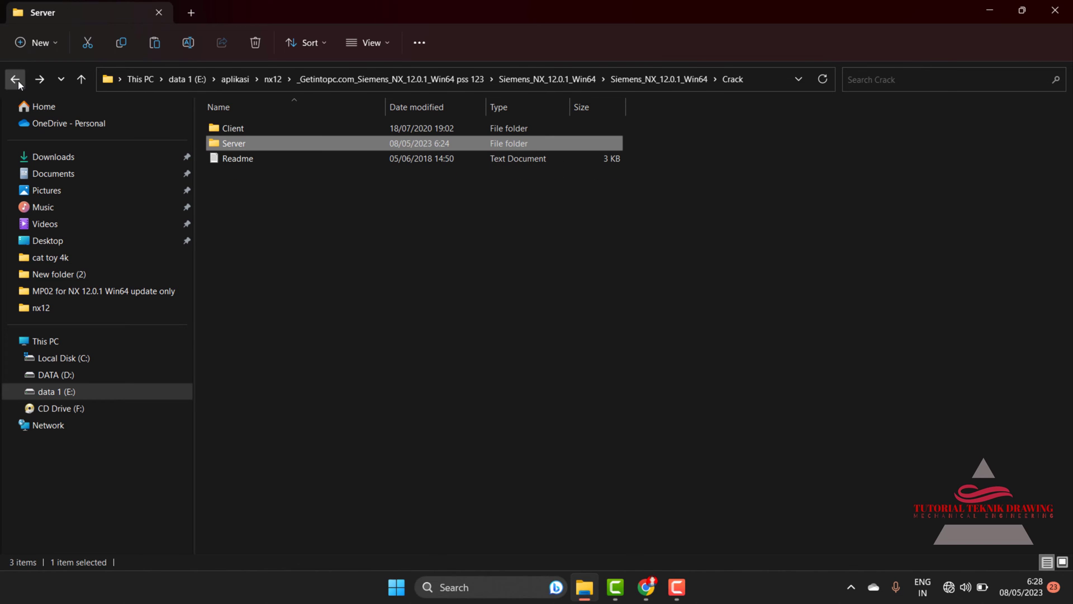
pyautogui.click(15, 80)
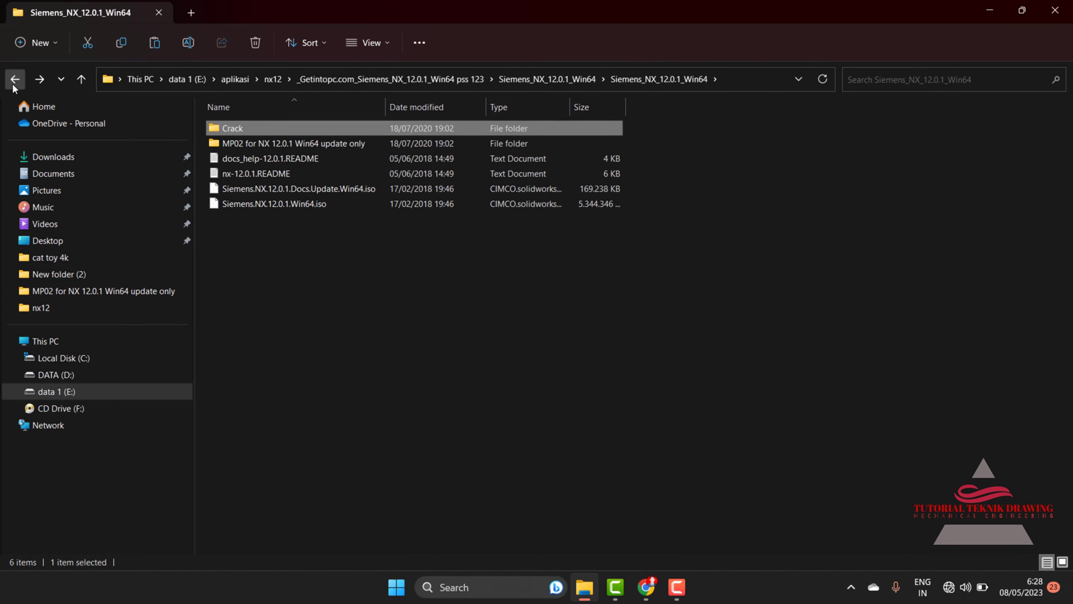
pyautogui.click(273, 213)
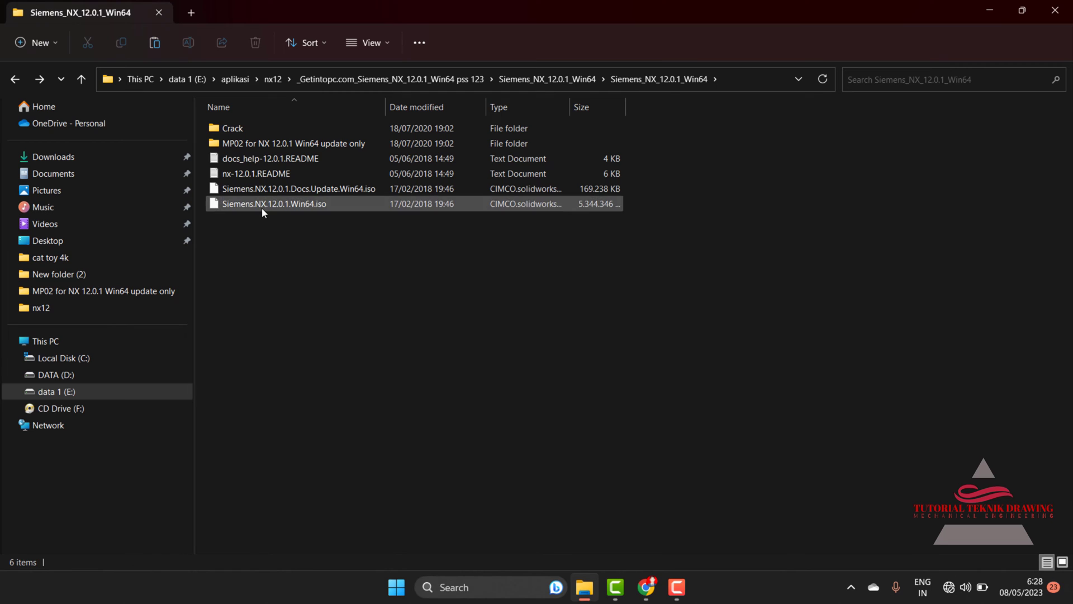
pyautogui.click(262, 208)
pyautogui.click(429, 261)
pyautogui.click(298, 205)
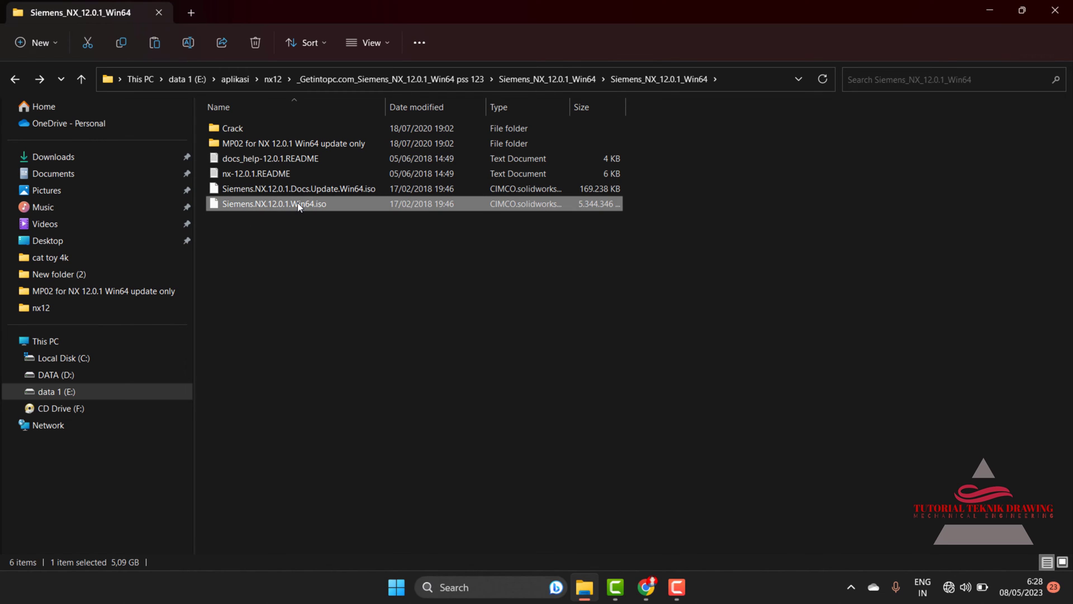
pyautogui.rightClick(299, 206)
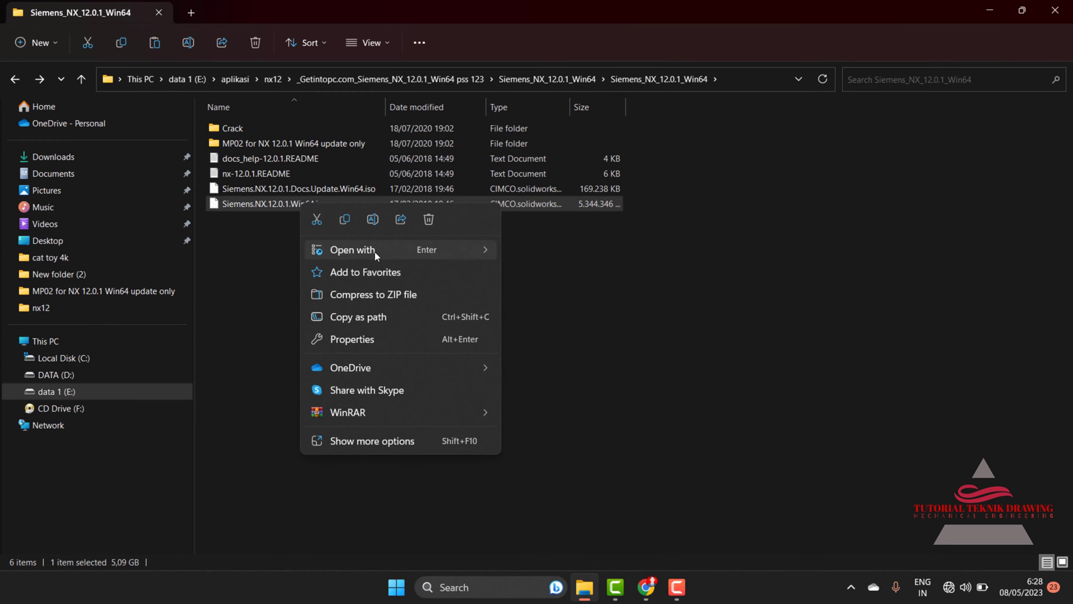
pyautogui.moveTo(375, 255)
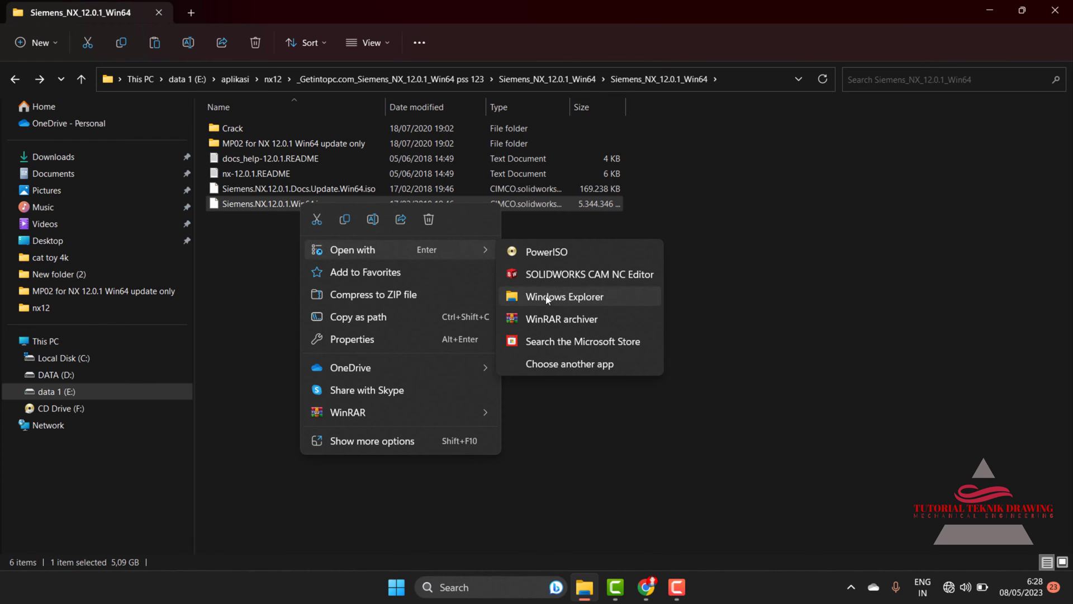
pyautogui.click(563, 298)
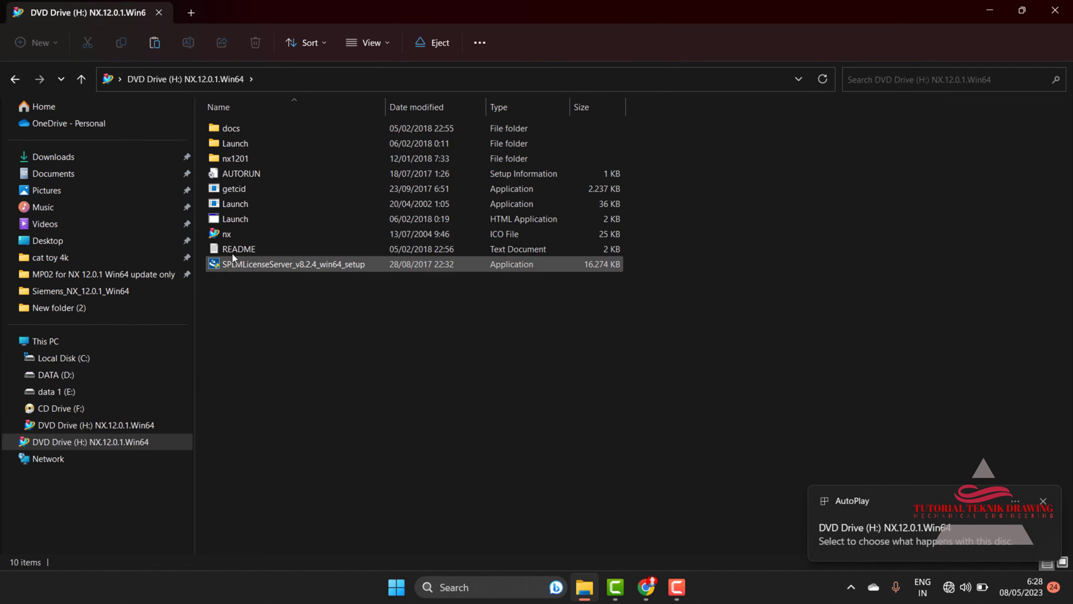
# Run the Launch application from the mounted NX.12.0.1.Win64 DVD drive as administrator
pyautogui.click(235, 208)
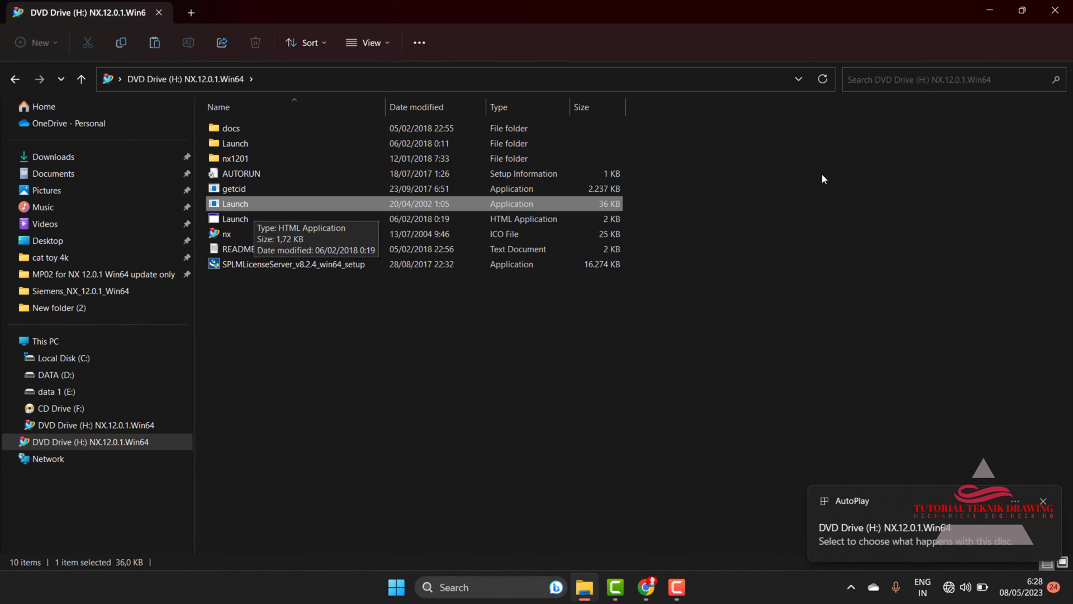
pyautogui.rightClick(307, 204)
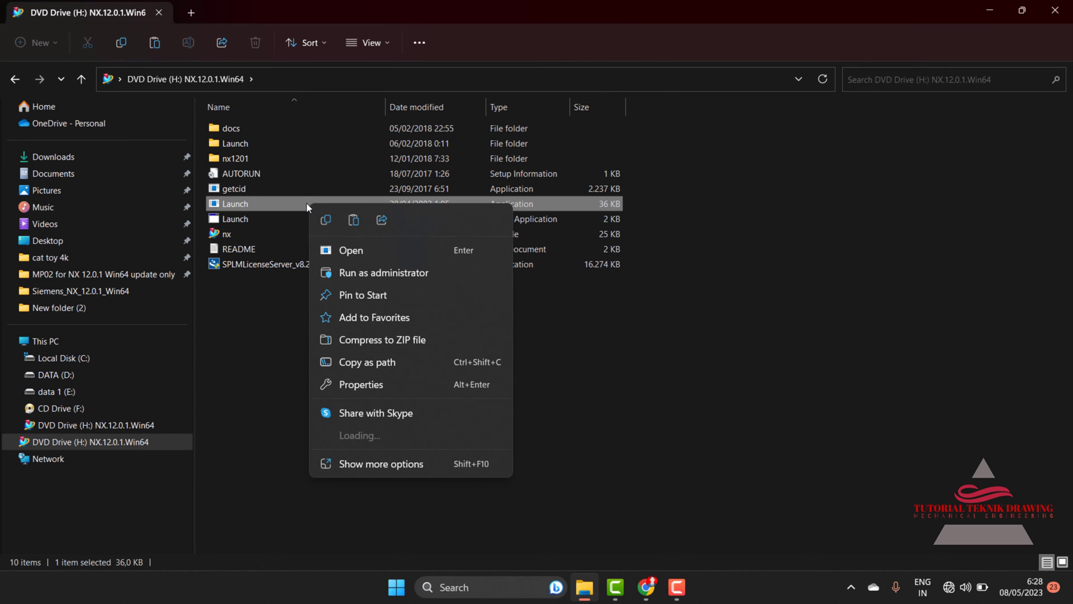
pyautogui.click(363, 274)
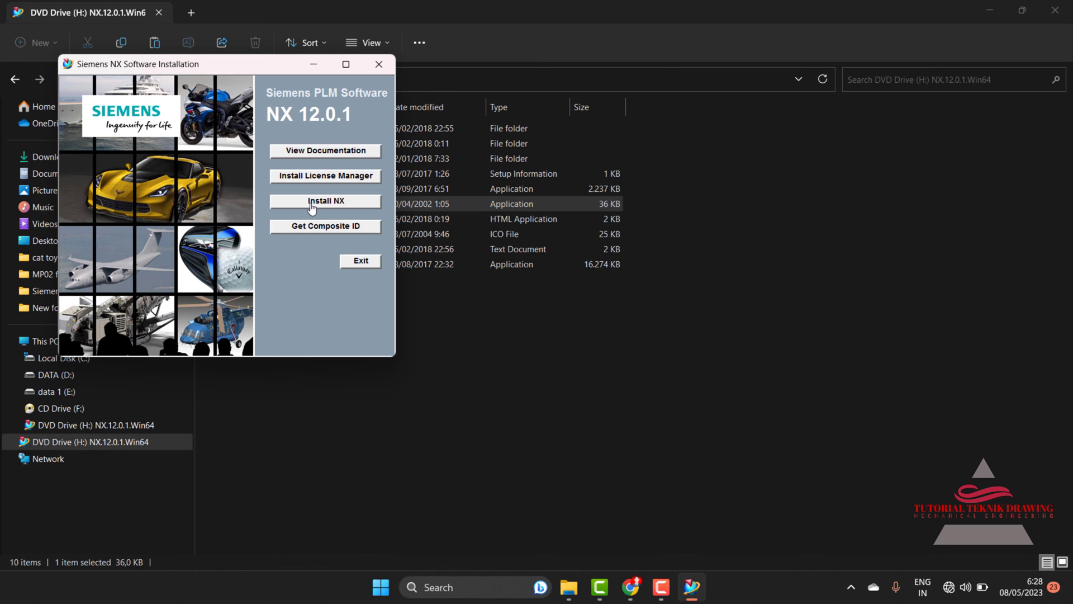
# Start the NX installation in English (United States) with the Typical setup type and destination folder C:\Program Files\Siemens\NX 12.0\
pyautogui.click(311, 206)
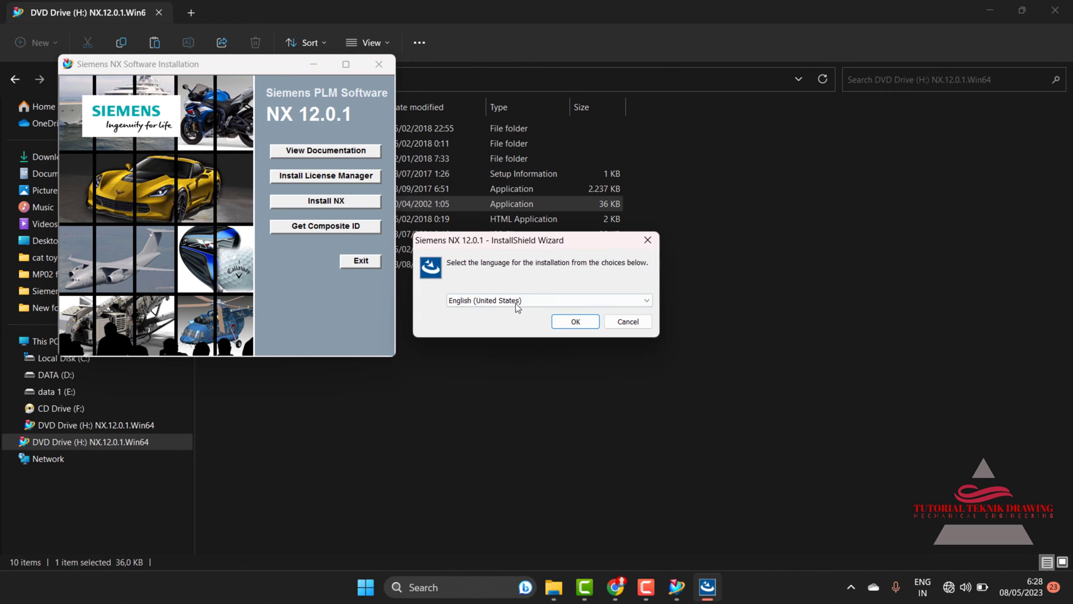
pyautogui.click(563, 322)
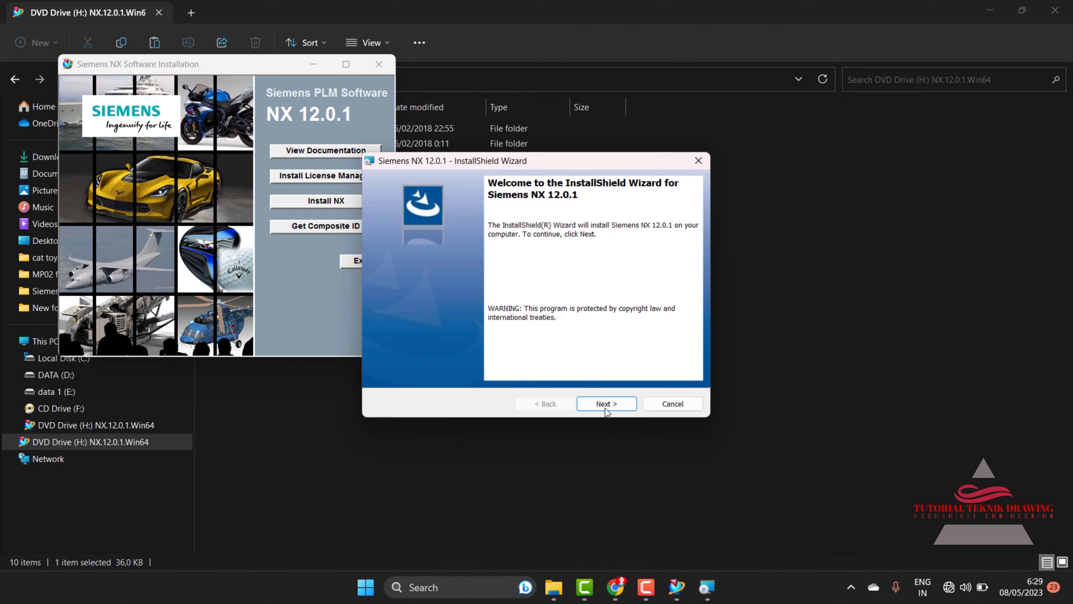
pyautogui.click(601, 405)
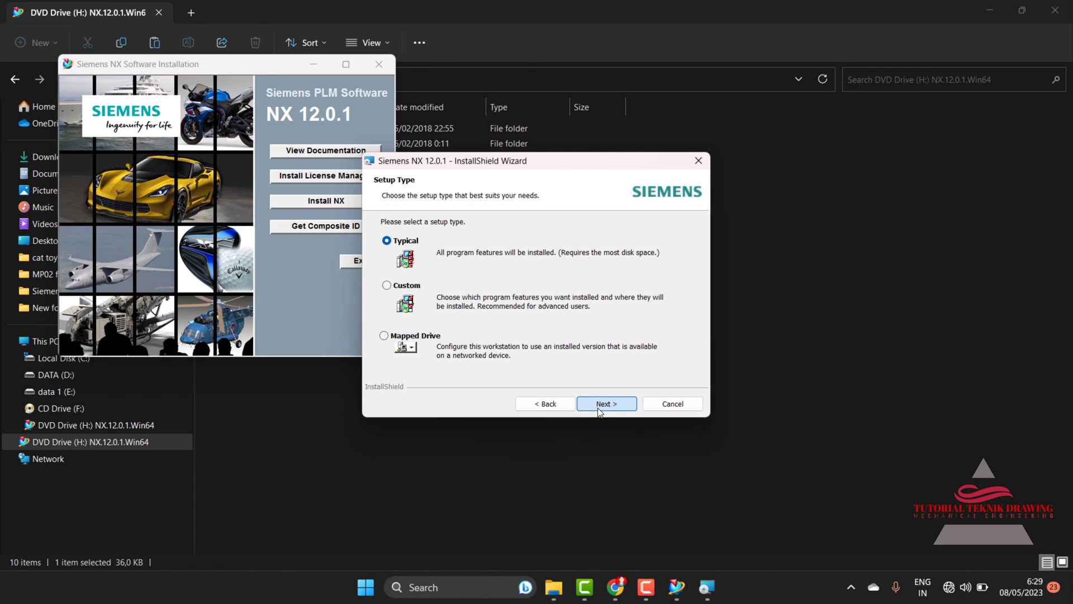
pyautogui.click(599, 407)
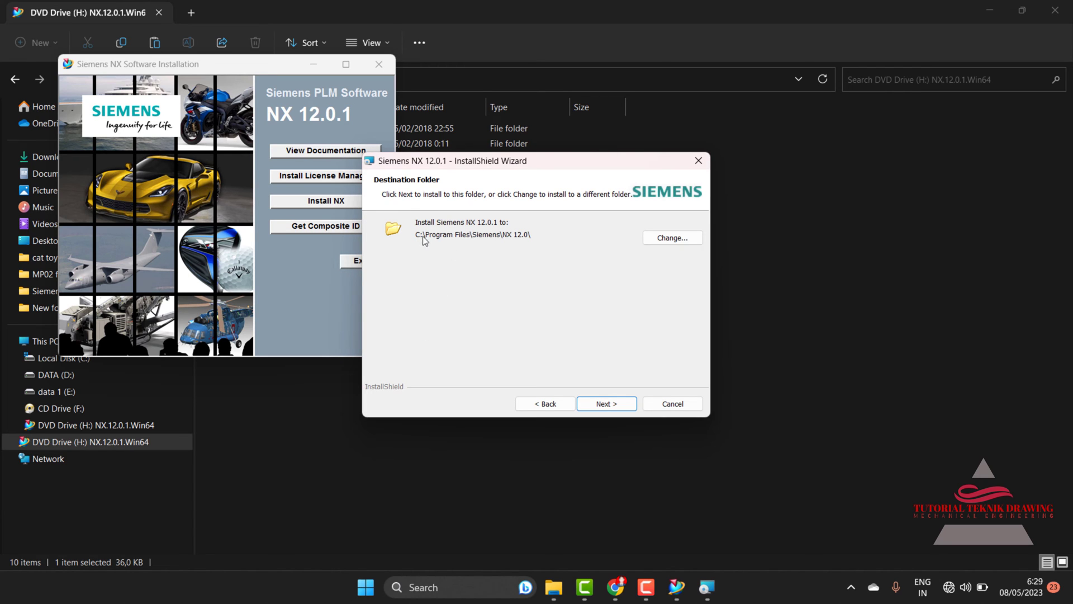
pyautogui.click(588, 405)
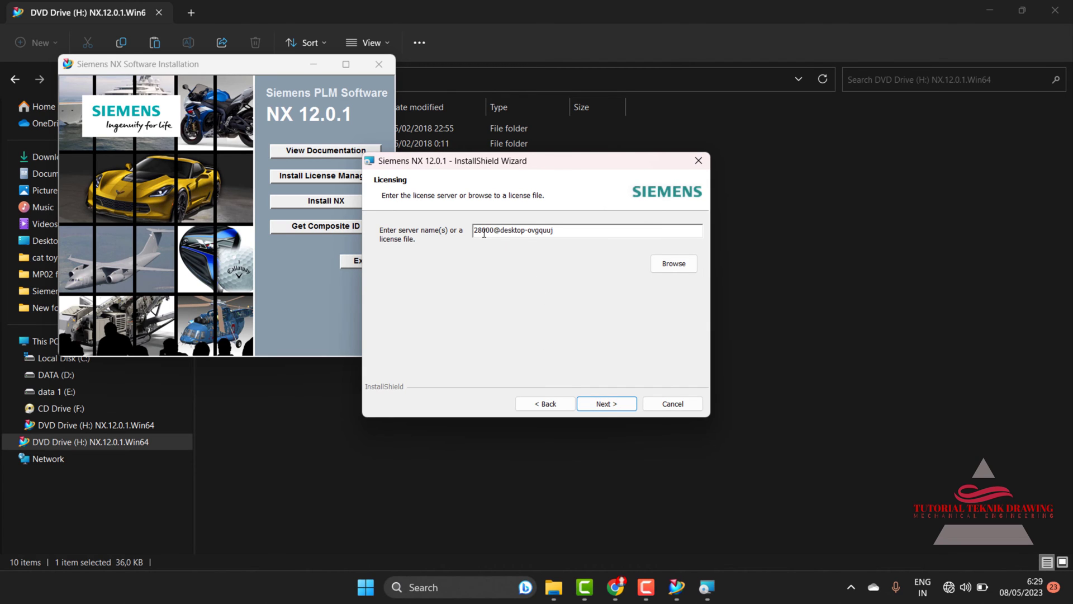
# Open the Readme text file from the Crack folder inside Siemens_NX_12.0.1_Win64
pyautogui.moveTo(475, 232); pyautogui.dragTo(559, 232)
pyautogui.click(793, 136)
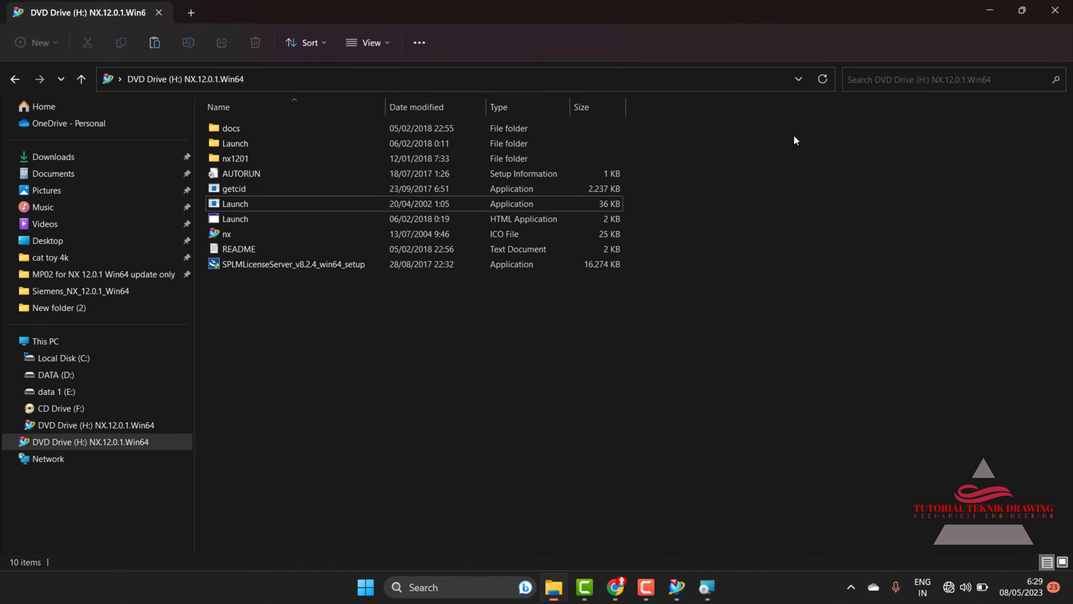
pyautogui.click(15, 78)
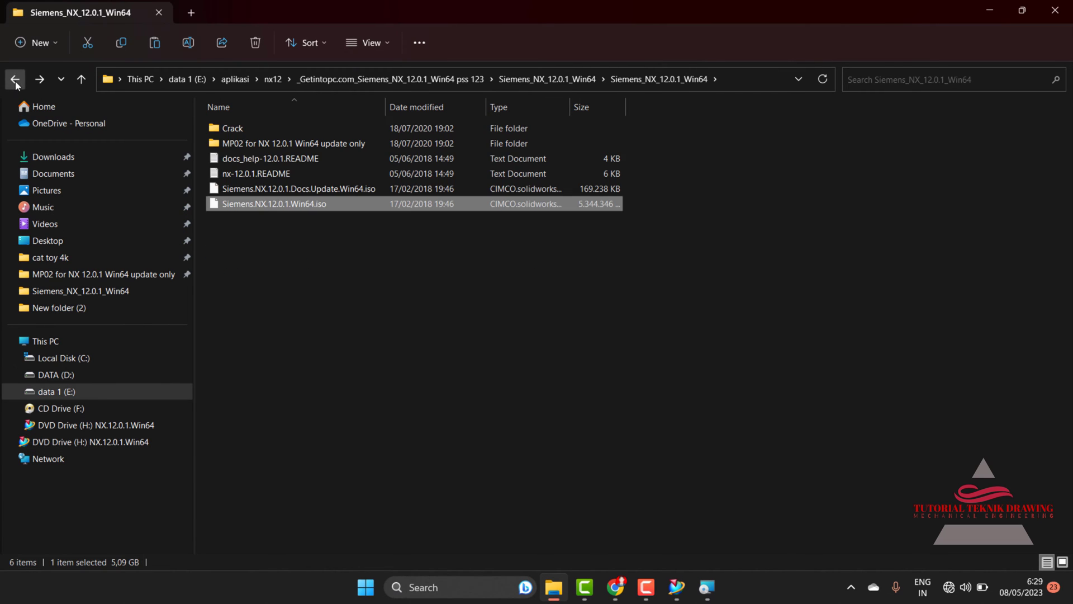
pyautogui.doubleClick(228, 130)
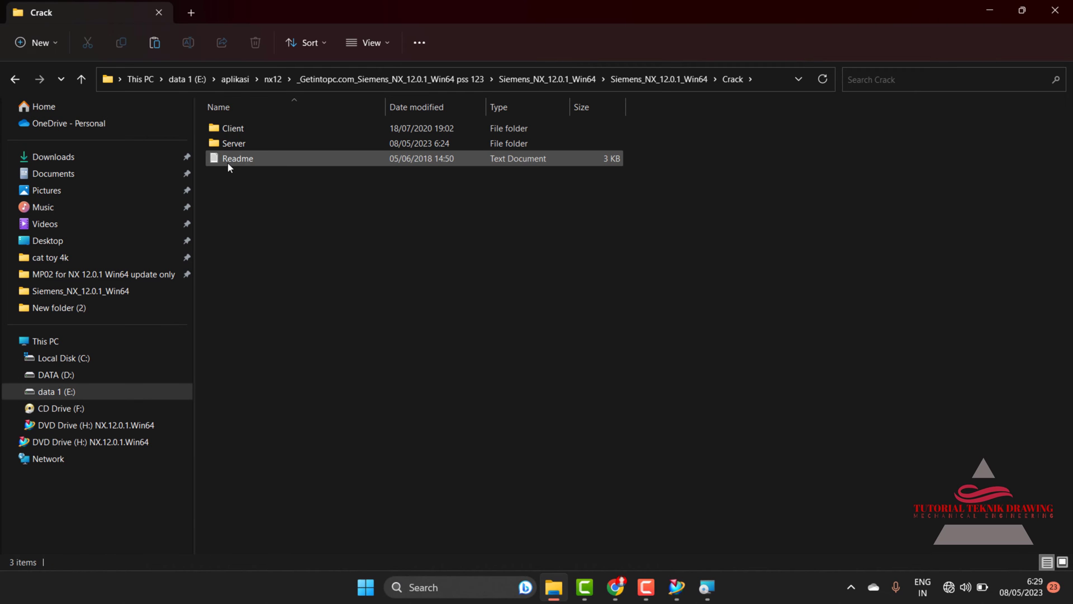
pyautogui.doubleClick(227, 162)
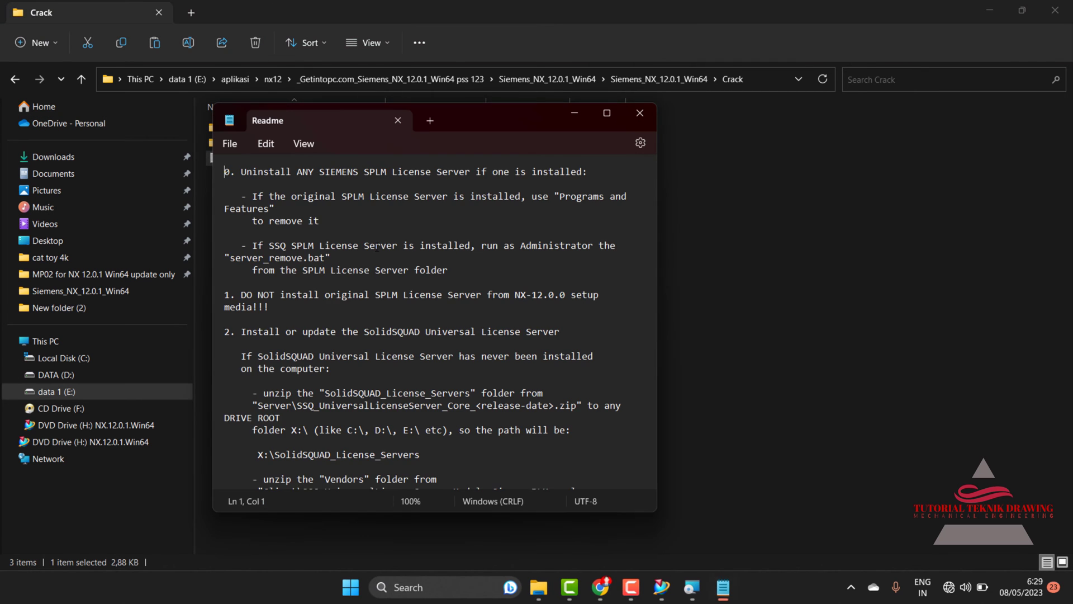
# Copy the license server address 27800@localhost from item 6 of the Readme
pyautogui.scroll(-5, 370, 252)
pyautogui.scroll(-15, 370, 252)
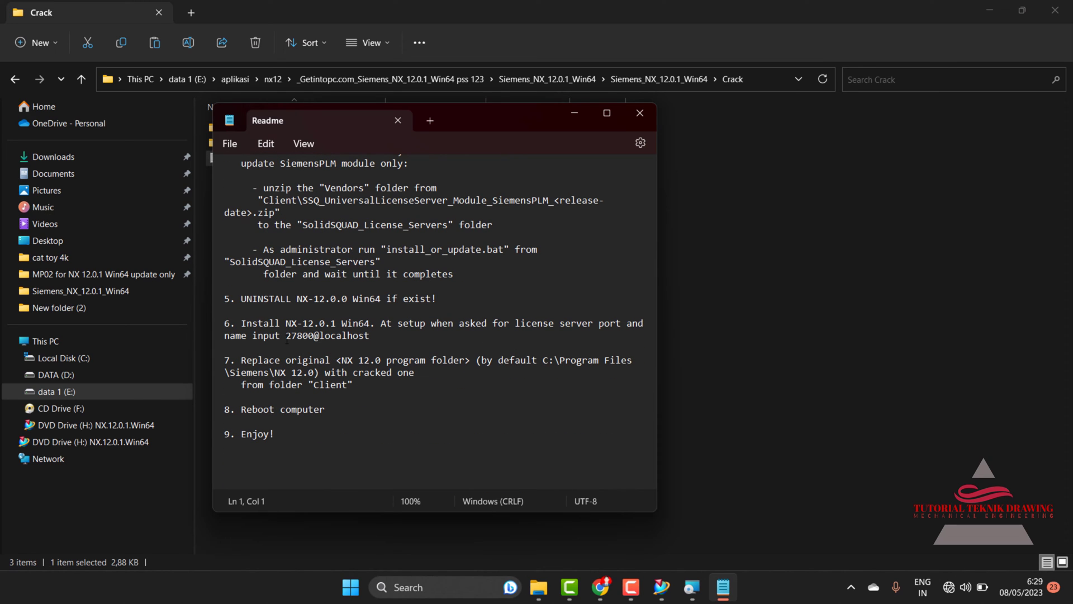
pyautogui.moveTo(365, 338); pyautogui.dragTo(308, 339)
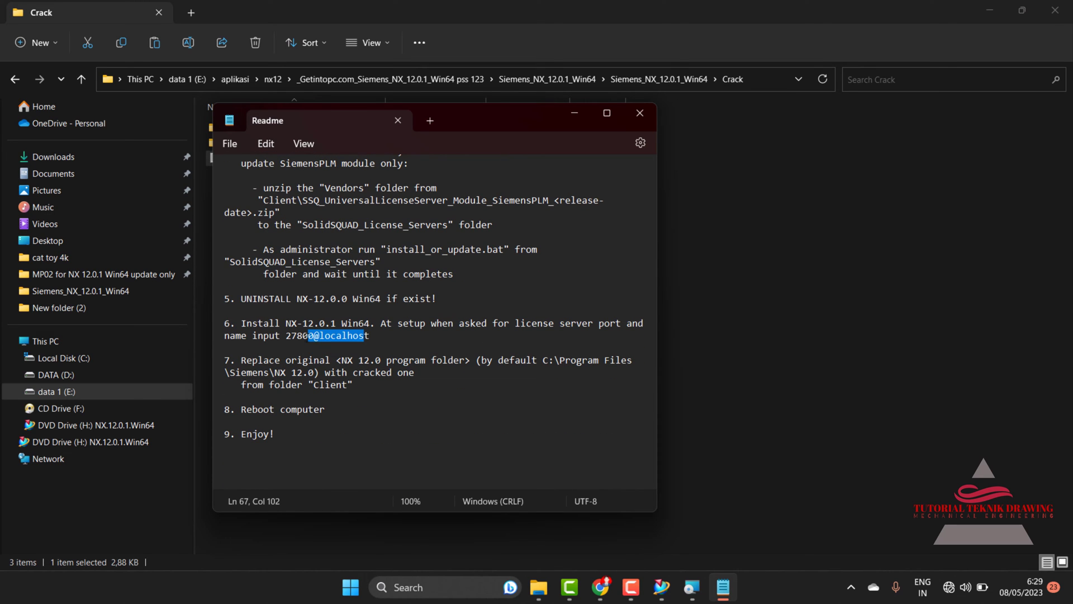
pyautogui.click(288, 358)
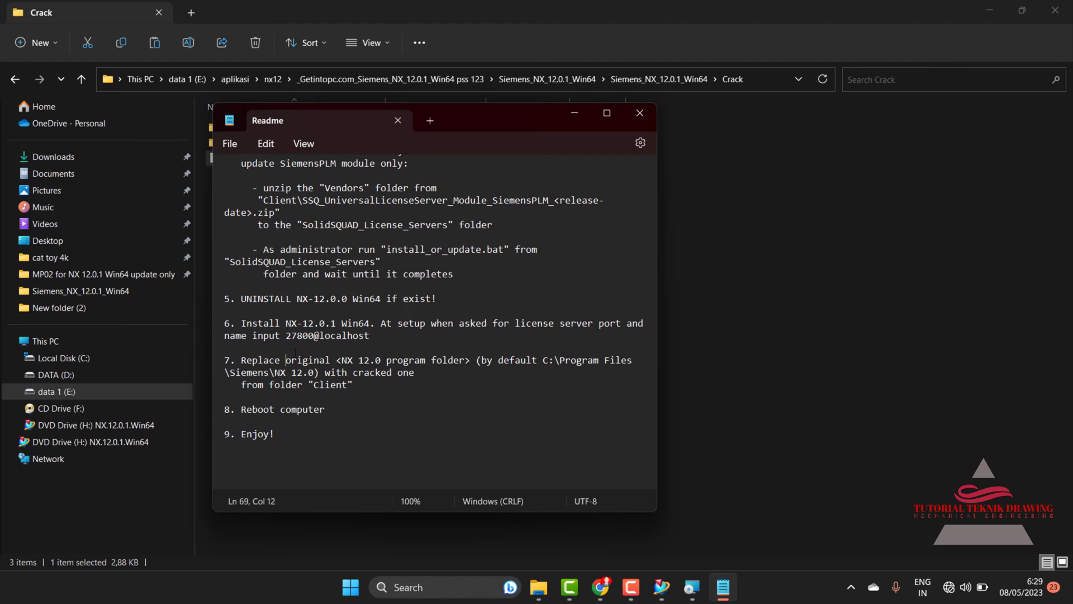
pyautogui.click(374, 336)
pyautogui.moveTo(370, 335); pyautogui.dragTo(286, 337)
pyautogui.hotkey('ctrl', 'c')
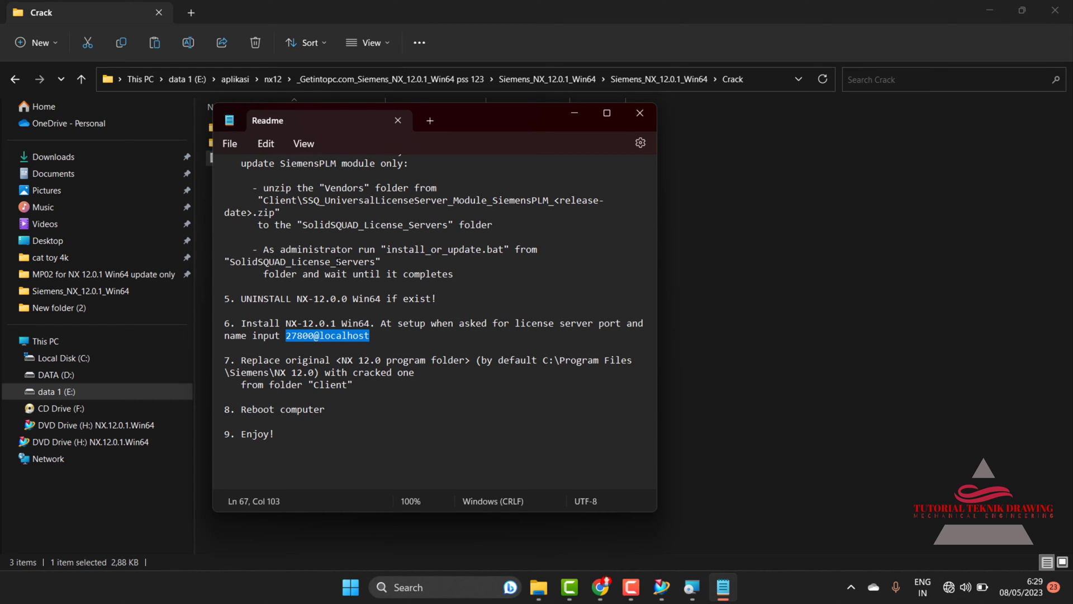
pyautogui.rightClick(332, 334)
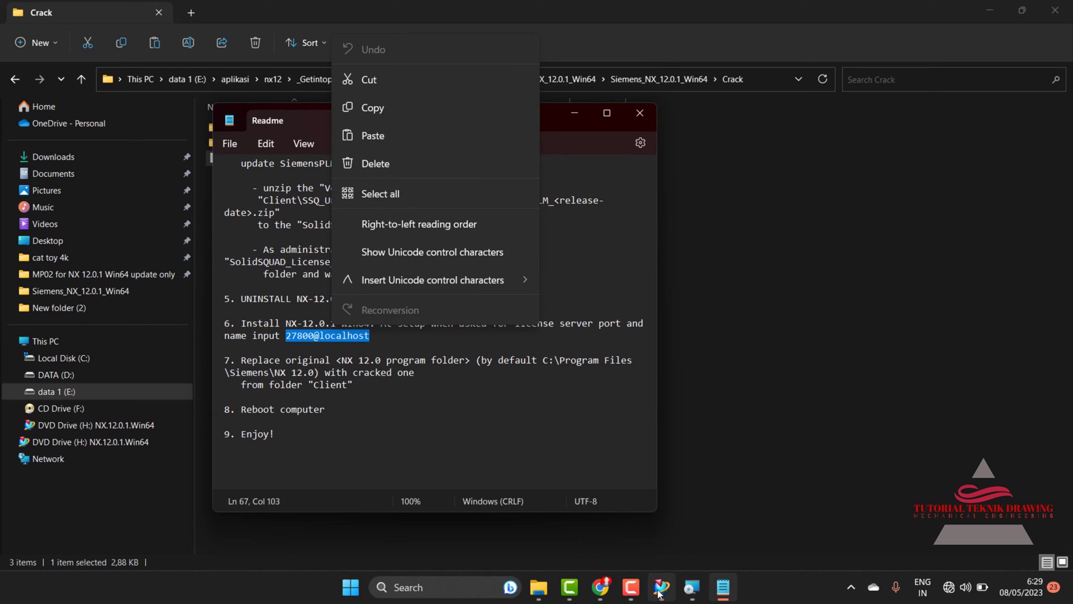
# Replace the license server name in the NX 12.0.1 installation wizard with 27800@localhost and continue to the language selection
pyautogui.click(696, 591)
pyautogui.click(693, 588)
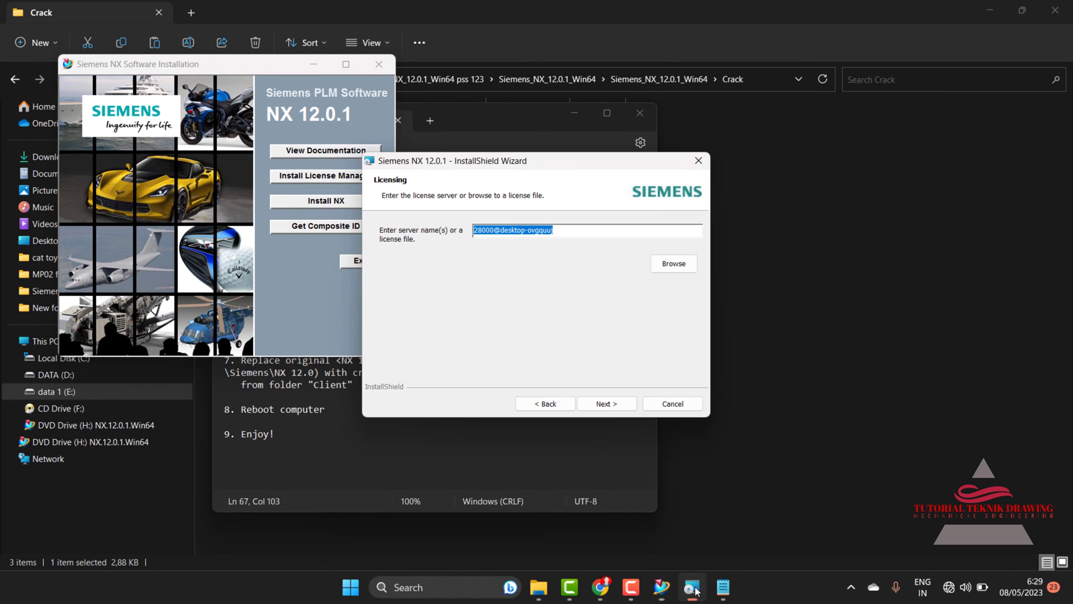
pyautogui.write('28000@desktop-ovgquuj')
pyautogui.moveTo(559, 230); pyautogui.dragTo(422, 231)
pyautogui.hotkey('ctrl', 'v')
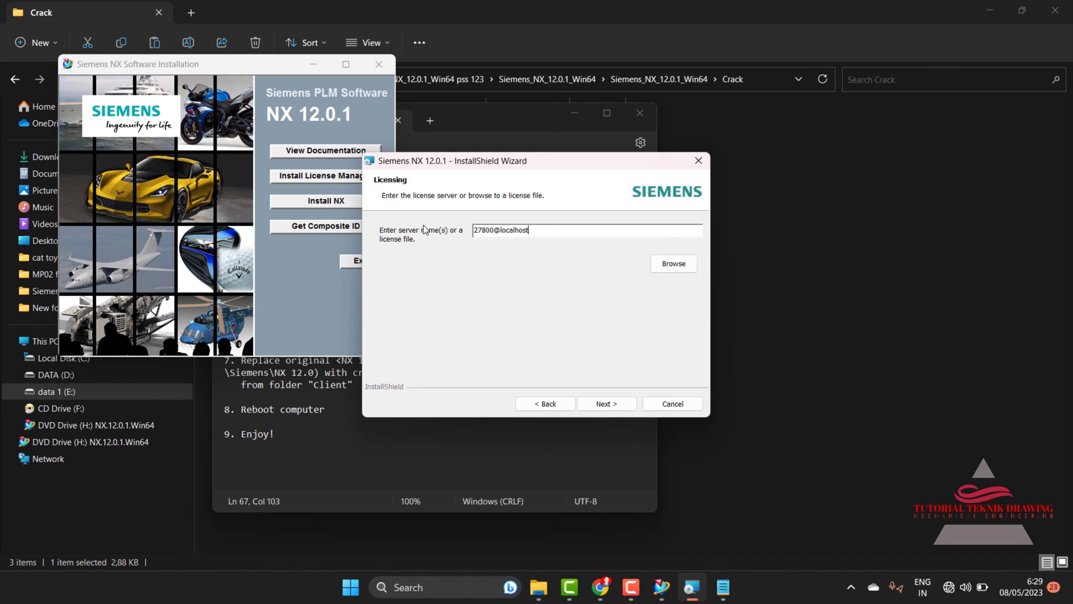
pyautogui.click(606, 406)
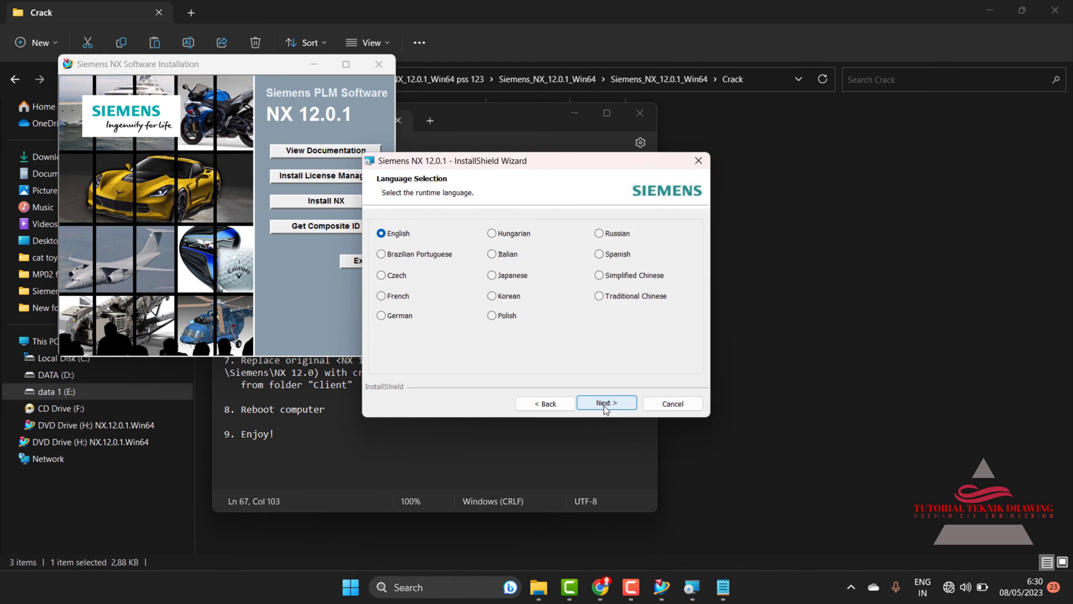
# Install NX 12.0.1 with English as the runtime language, then finish the wizard and exit the Siemens NX Software Installation window
pyautogui.click(596, 404)
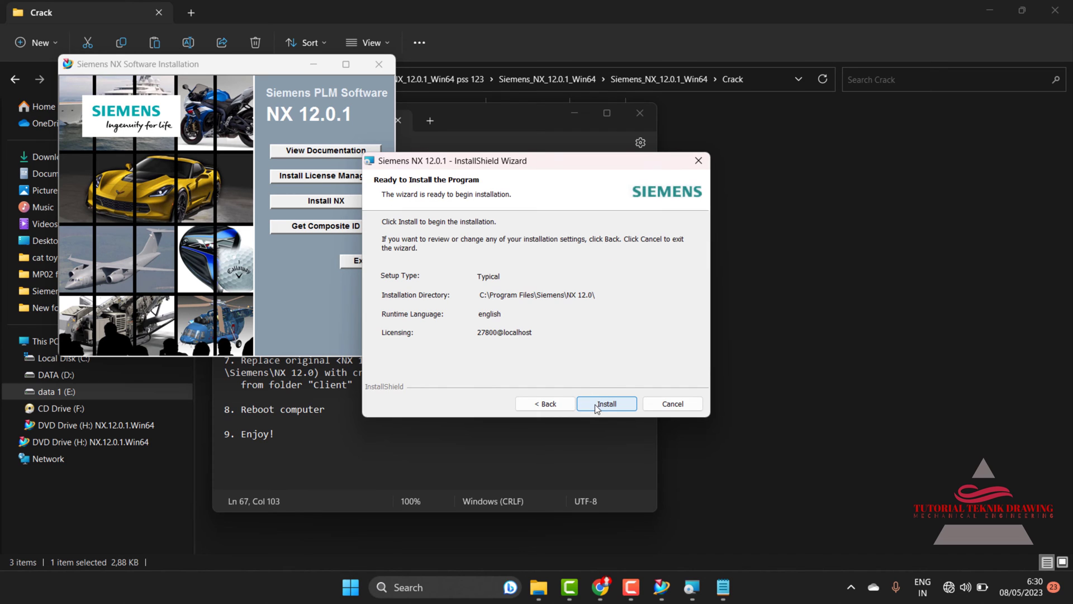
pyautogui.click(595, 405)
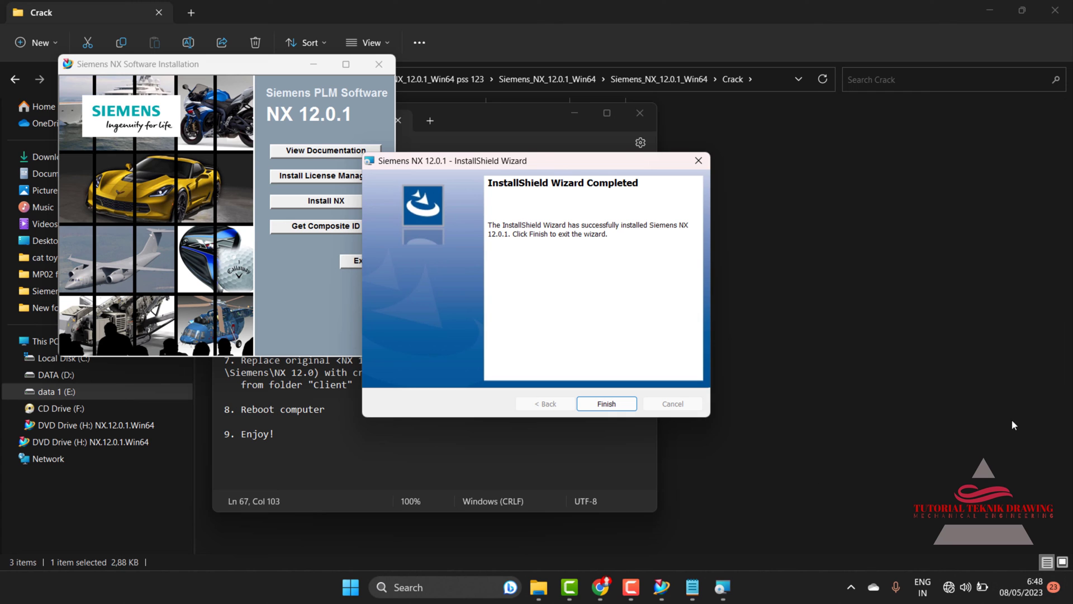
pyautogui.click(601, 401)
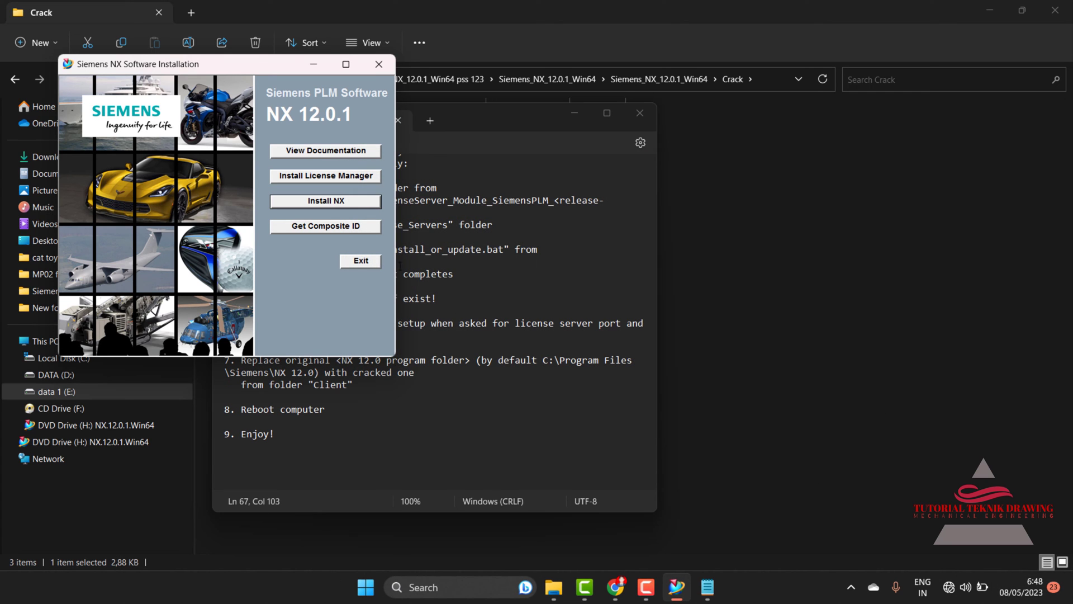
pyautogui.click(370, 269)
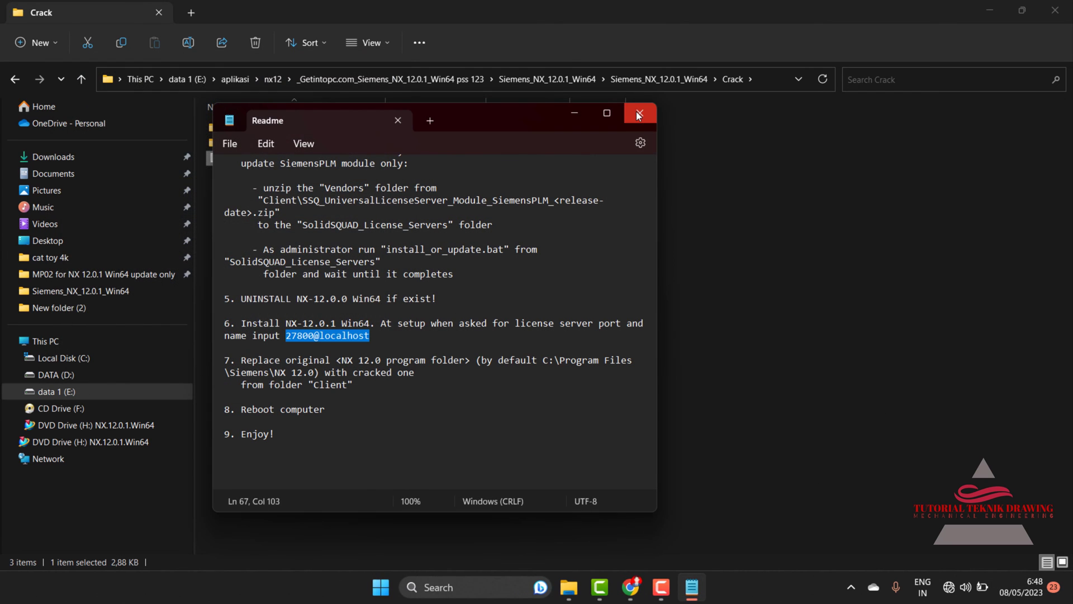
# Close the Readme and copy all folders inside Client\NX 12.0 of the Crack folder
pyautogui.click(637, 115)
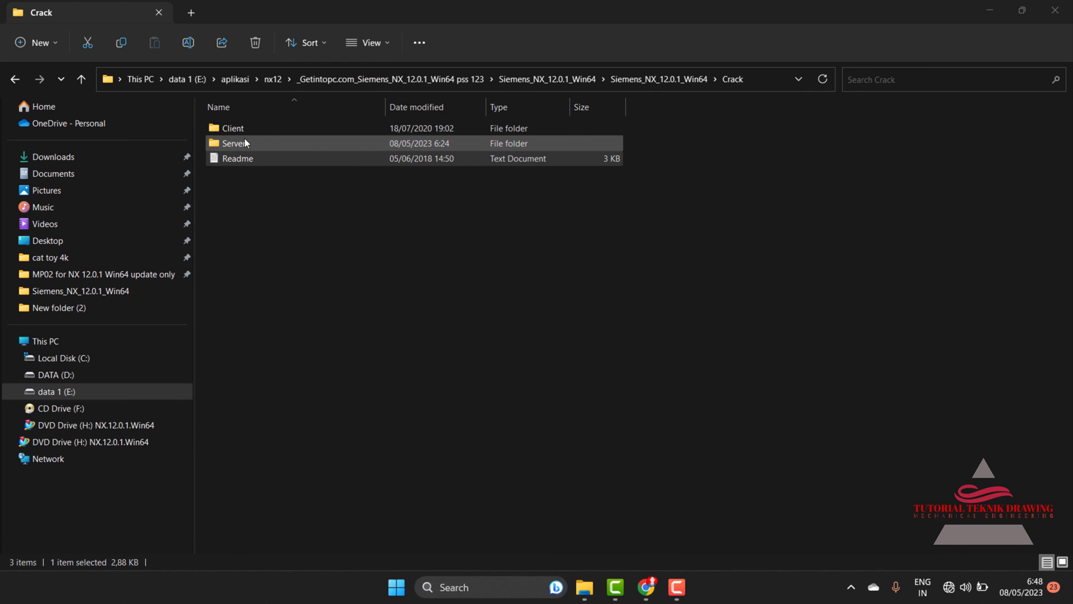
pyautogui.click(14, 79)
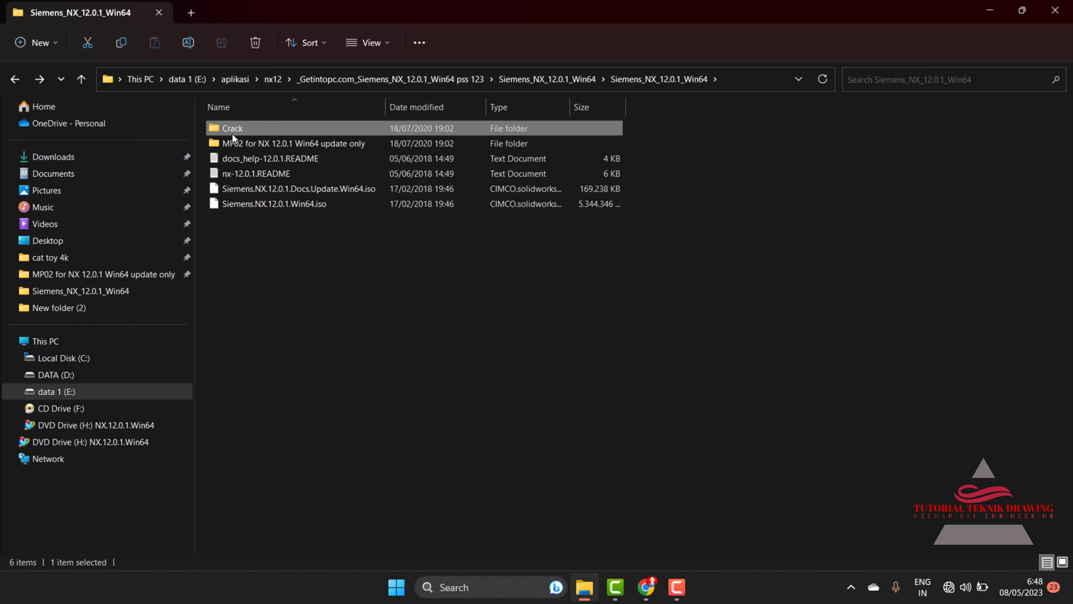
pyautogui.doubleClick(233, 133)
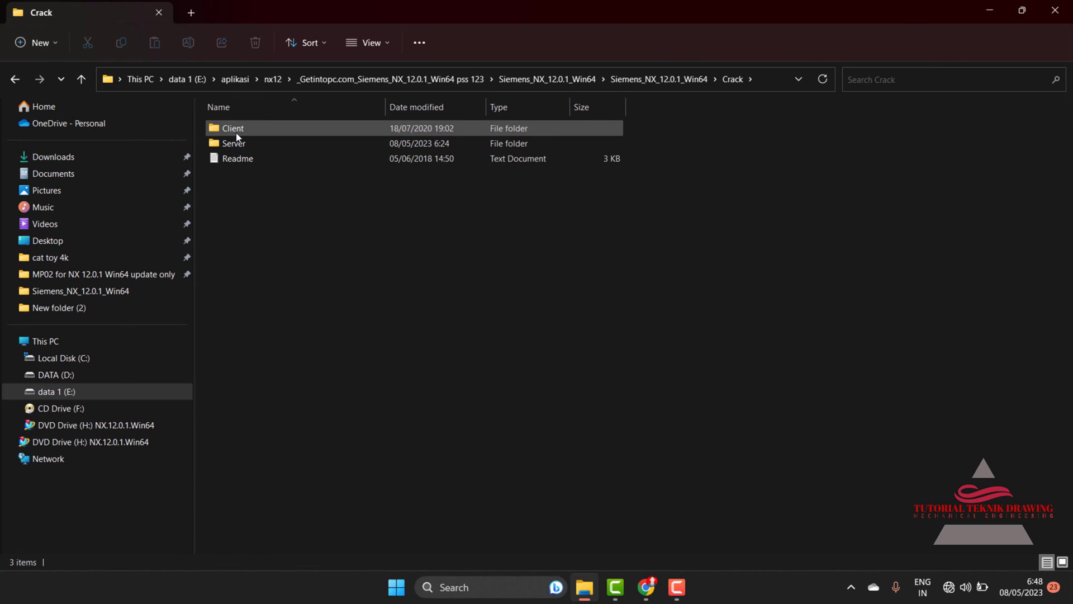
pyautogui.doubleClick(237, 134)
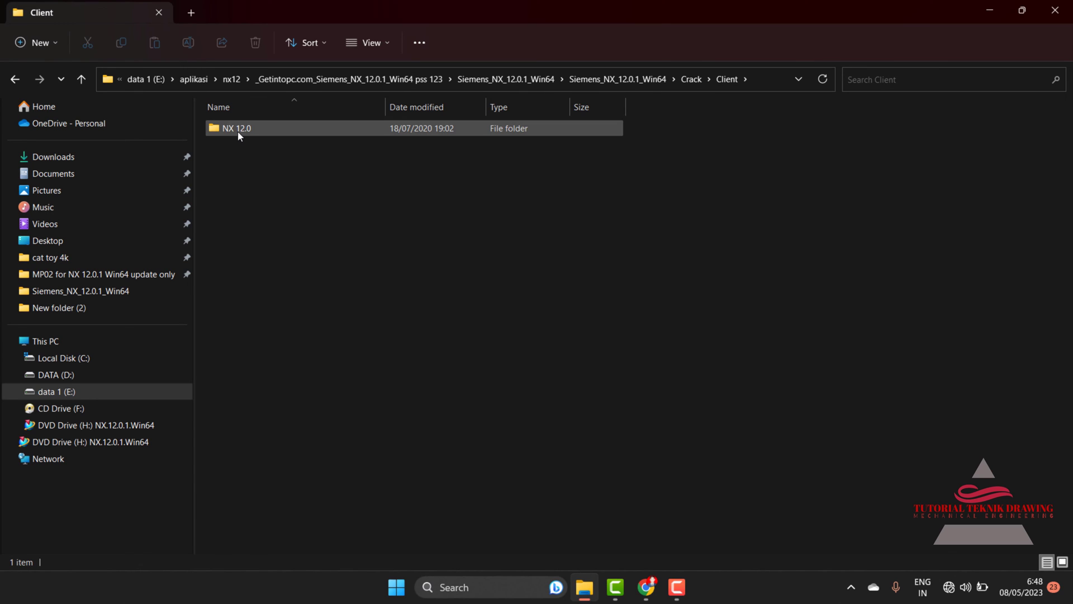
pyautogui.doubleClick(238, 132)
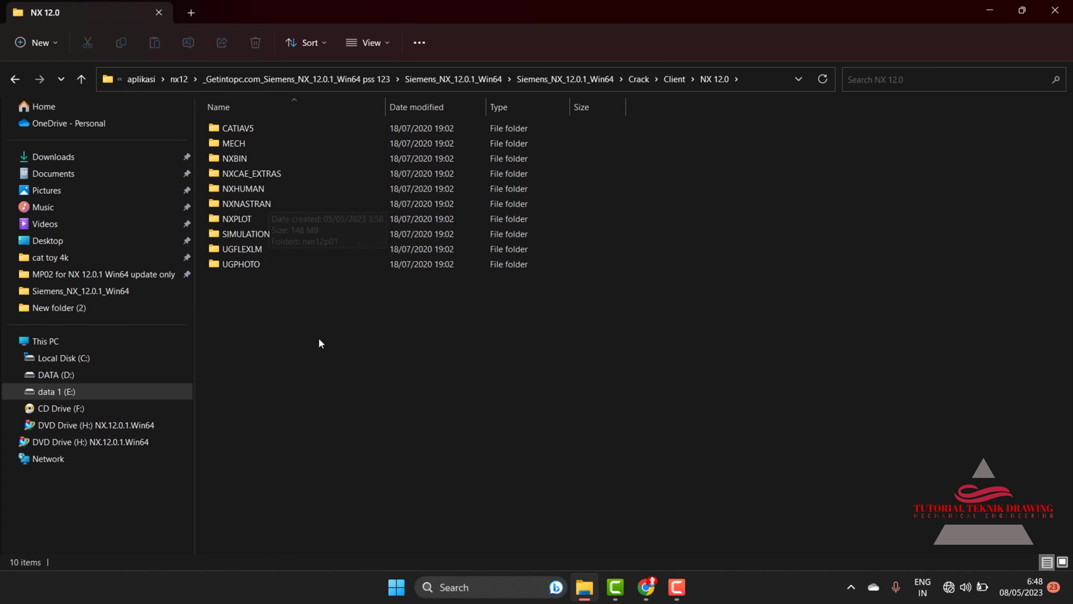
pyautogui.moveTo(319, 342); pyautogui.dragTo(285, 123)
pyautogui.rightClick(309, 135)
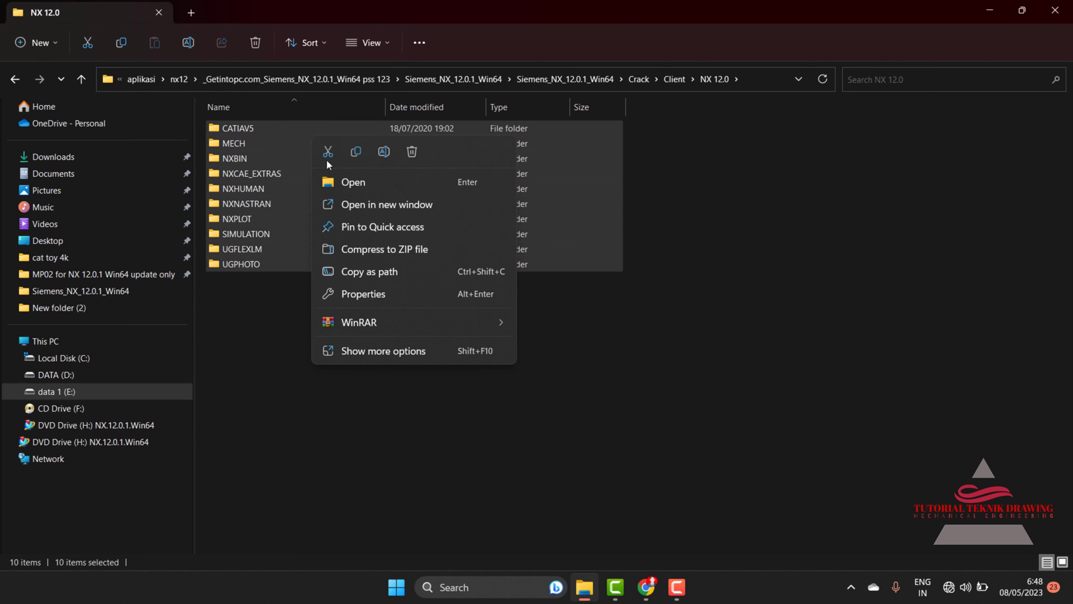
pyautogui.click(417, 356)
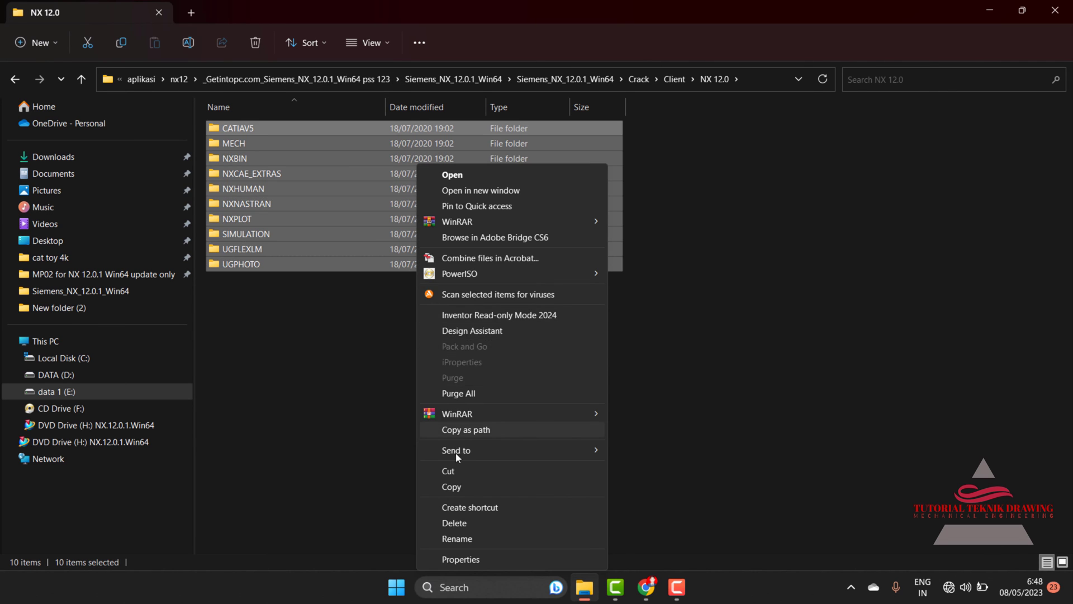
pyautogui.click(457, 486)
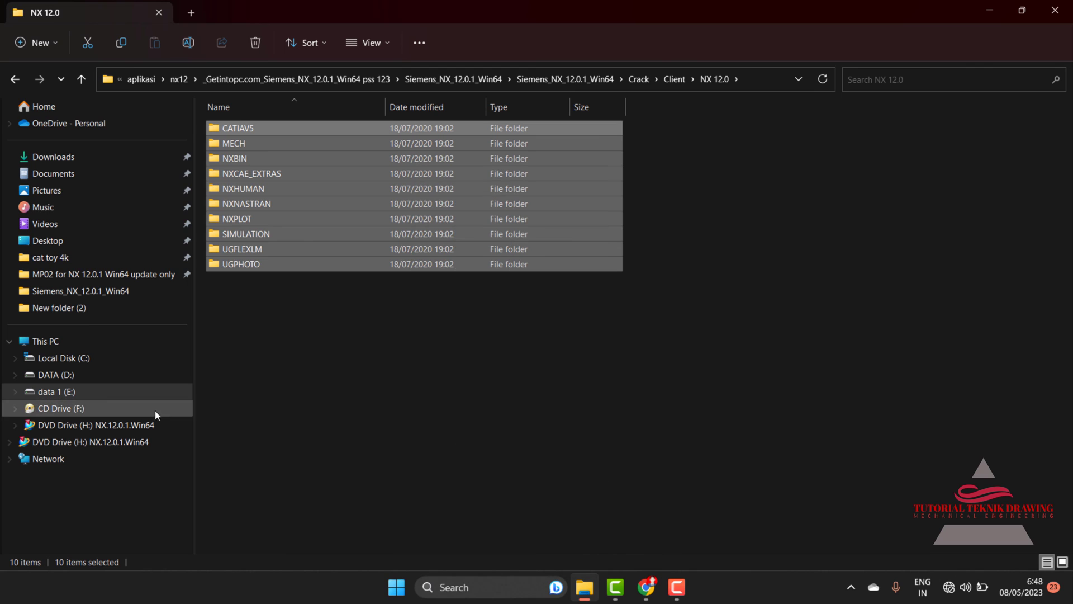
# Open the installed program's folder C:\Program Files\Siemens\NX 12.0
pyautogui.click(81, 364)
pyautogui.click(271, 193)
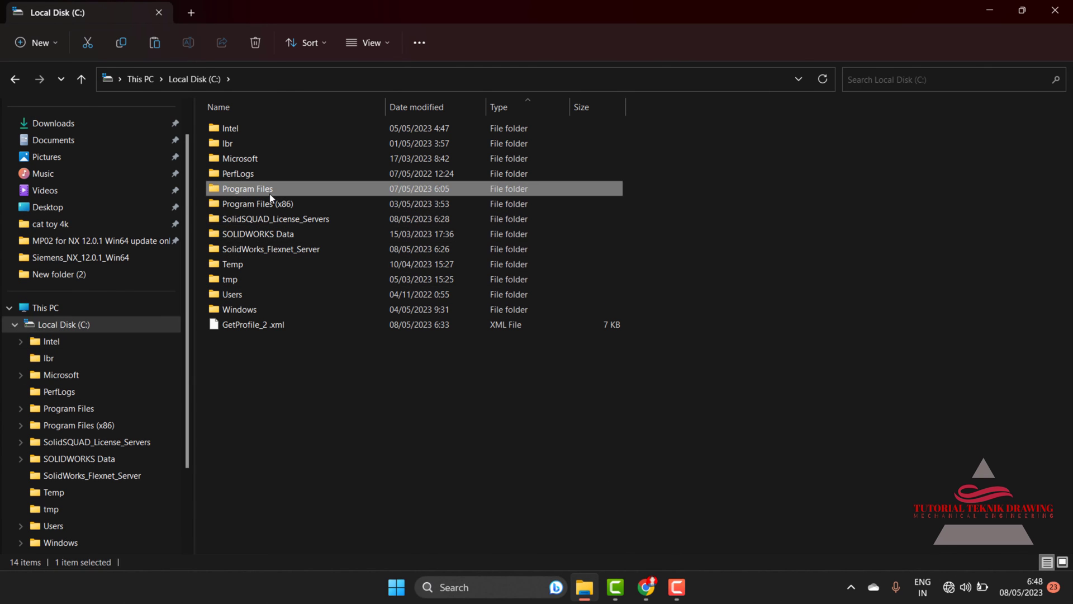
pyautogui.doubleClick(270, 193)
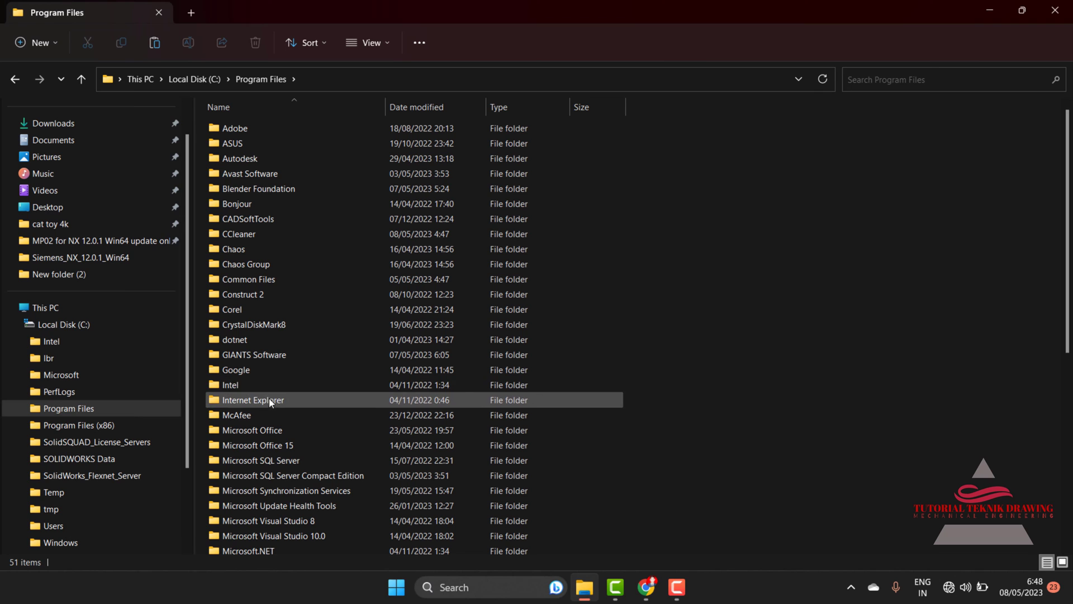
pyautogui.scroll(-4, 243, 288)
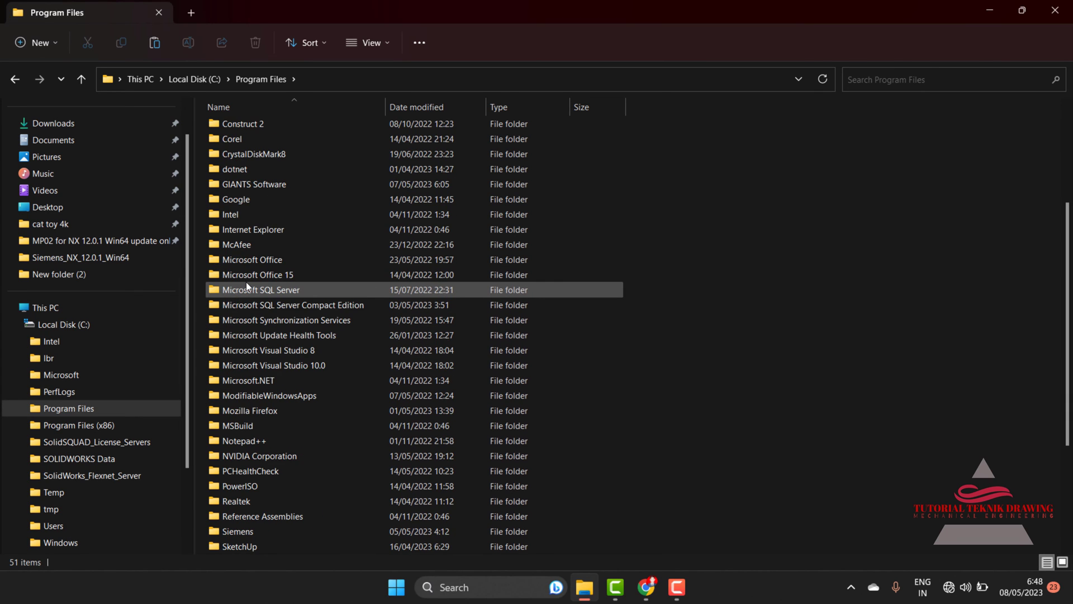
pyautogui.scroll(-4, 246, 286)
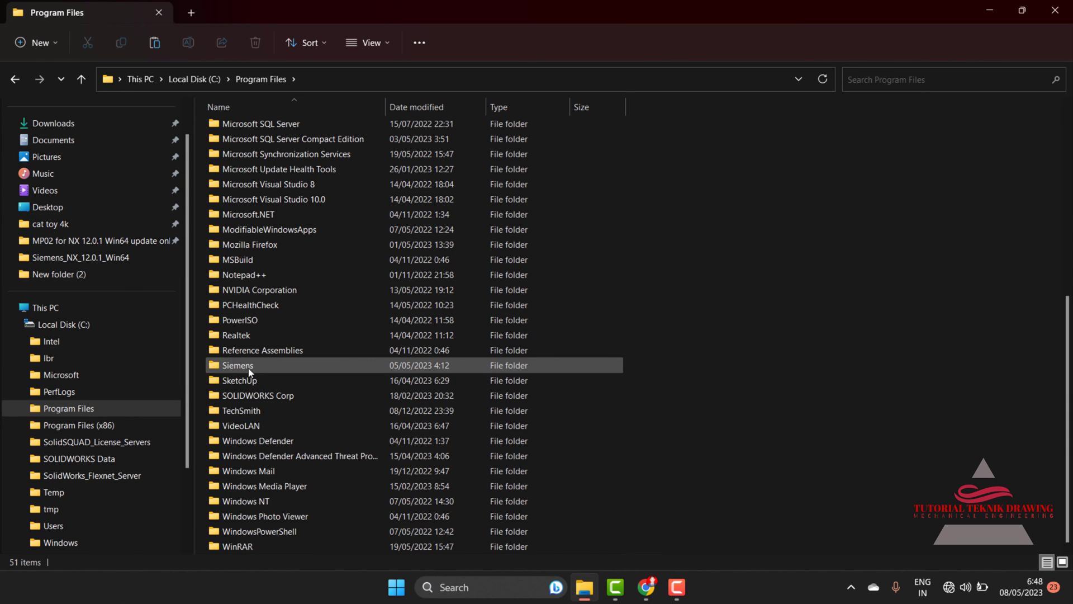
pyautogui.doubleClick(248, 368)
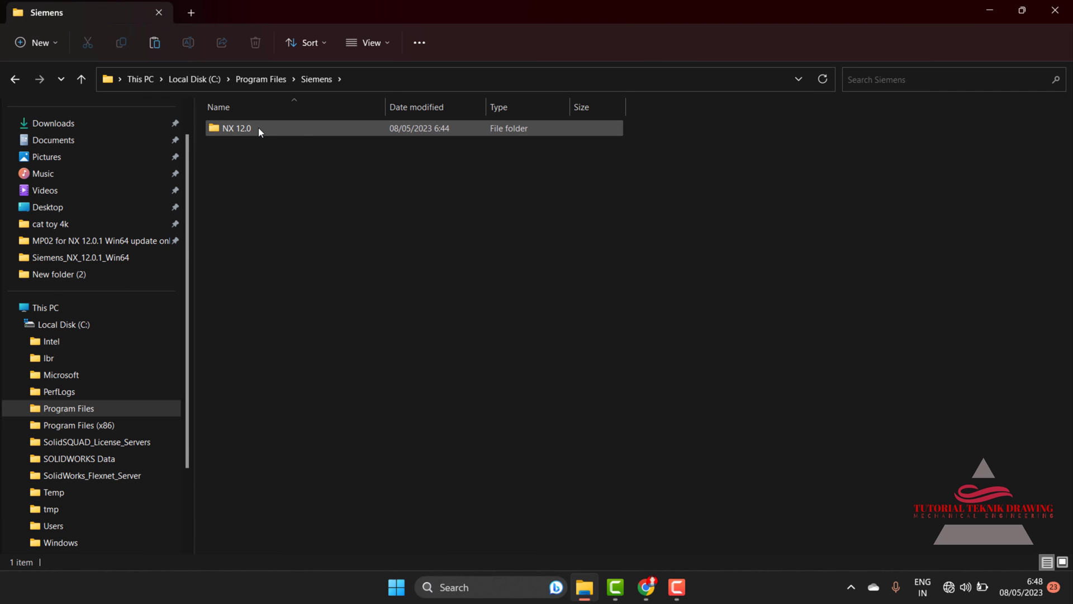
pyautogui.doubleClick(257, 129)
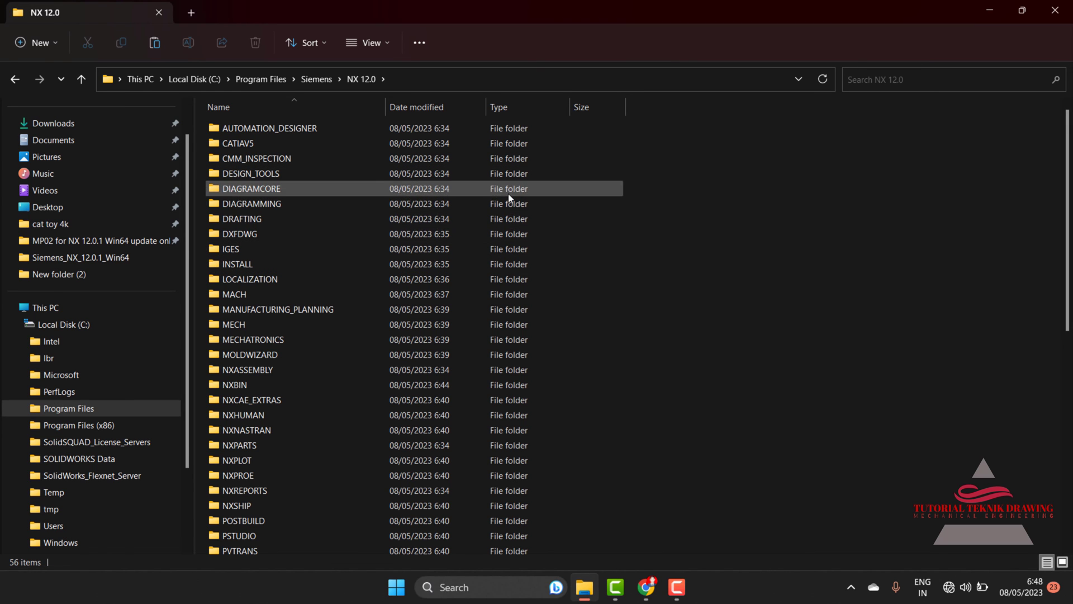
# Paste the copied folders into the NX 12.0 program folder, replacing the files in the destination, and close the window
pyautogui.rightClick(720, 177)
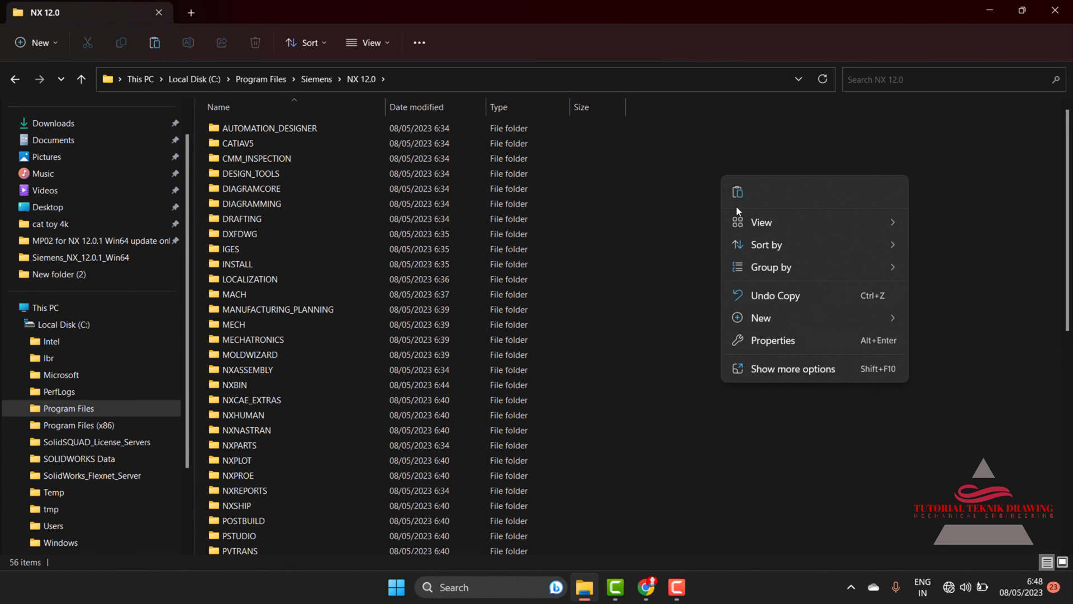
pyautogui.click(777, 370)
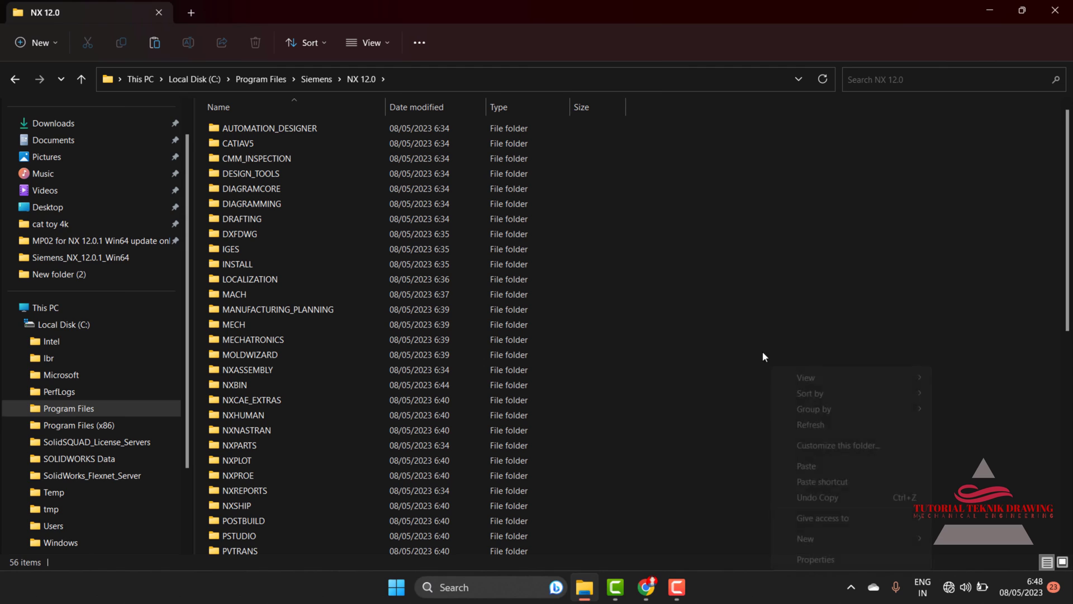
pyautogui.click(809, 466)
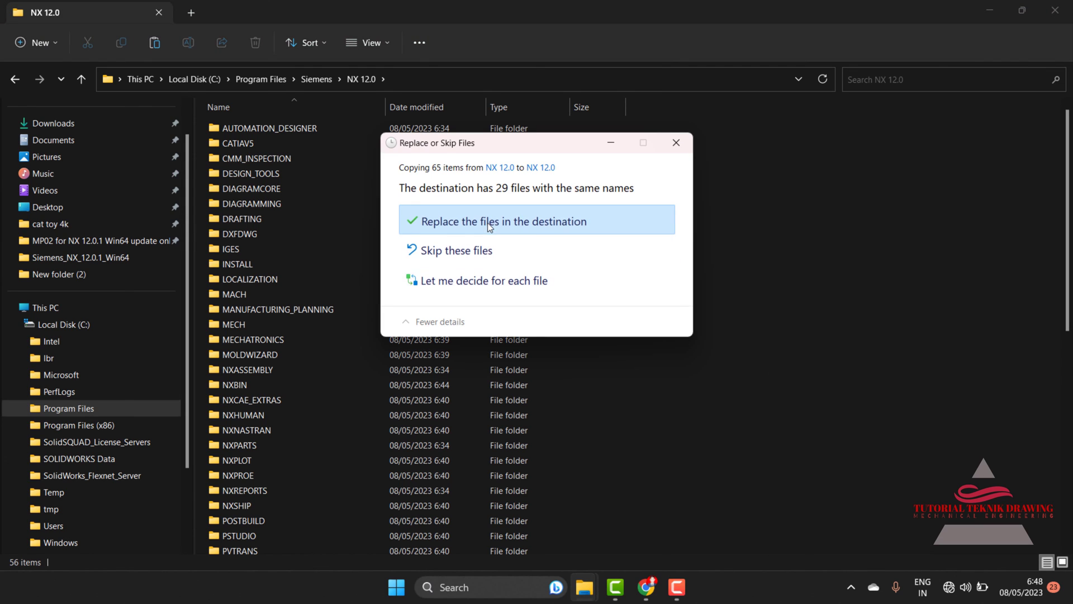
pyautogui.click(487, 222)
pyautogui.click(487, 255)
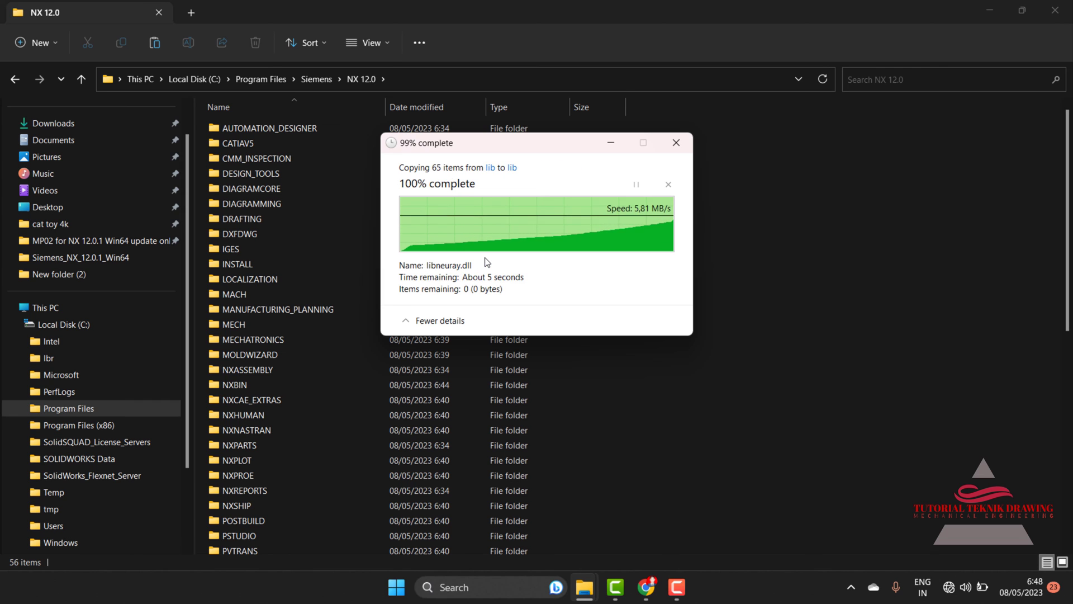
pyautogui.click(1071, 5)
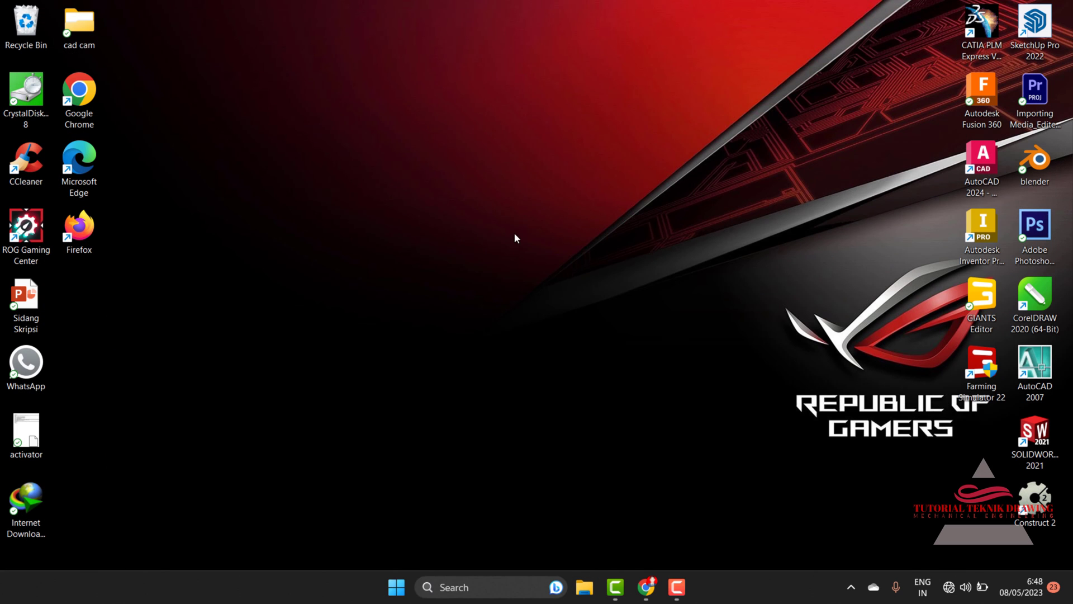
pyautogui.rightClick(518, 236)
pyautogui.click(570, 328)
pyautogui.rightClick(499, 204)
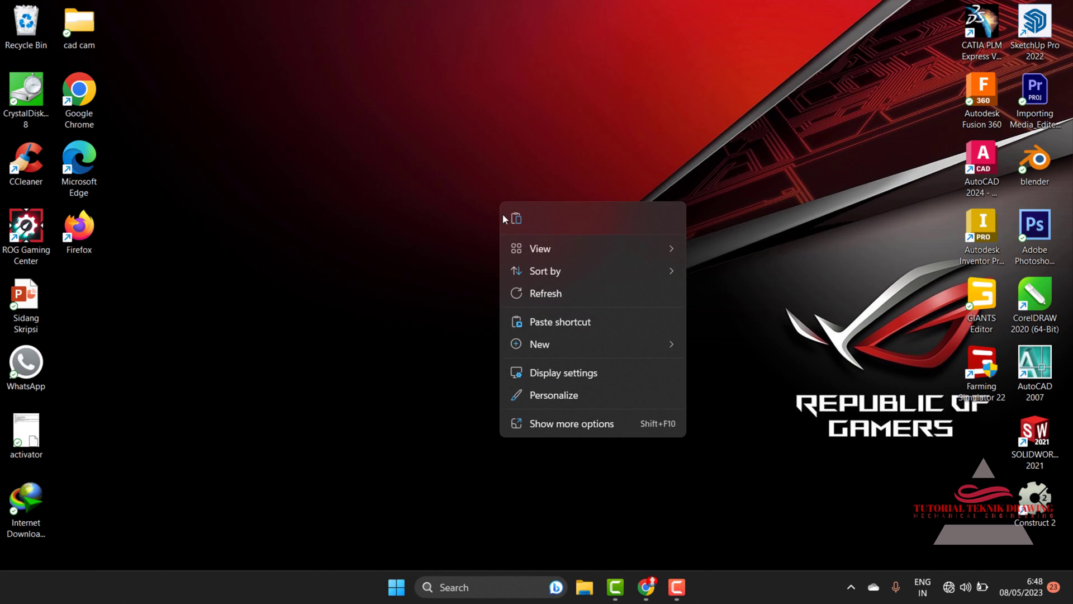
pyautogui.click(541, 292)
pyautogui.rightClick(527, 238)
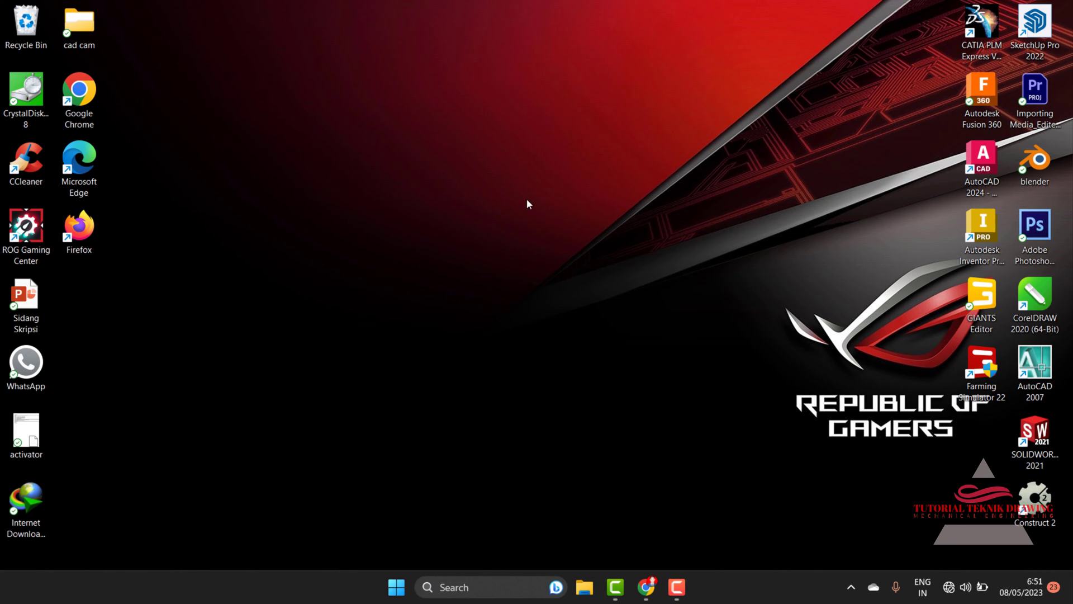
pyautogui.rightClick(527, 201)
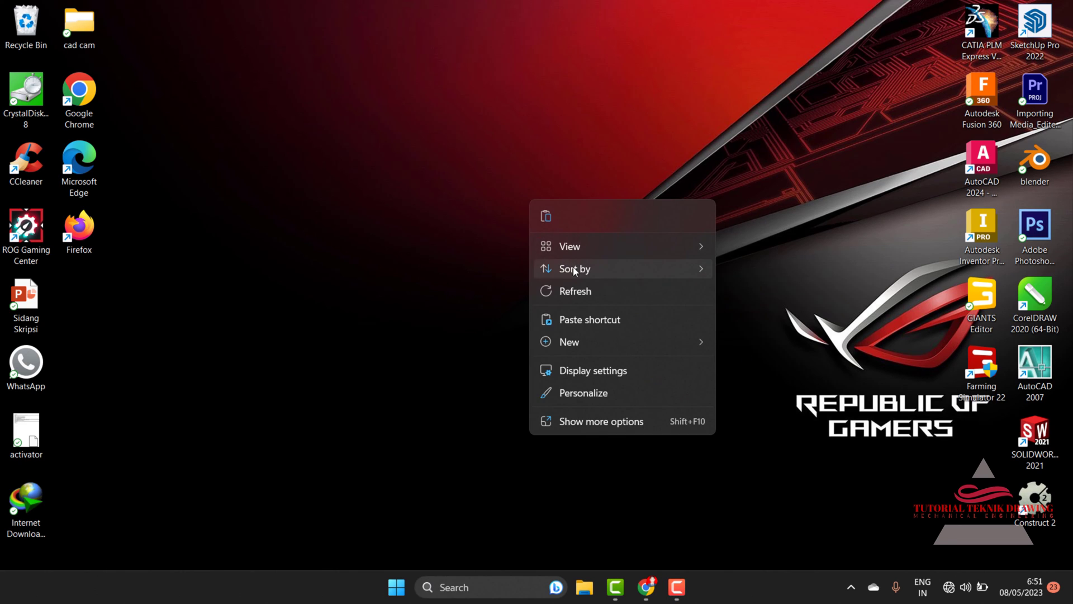
pyautogui.click(583, 286)
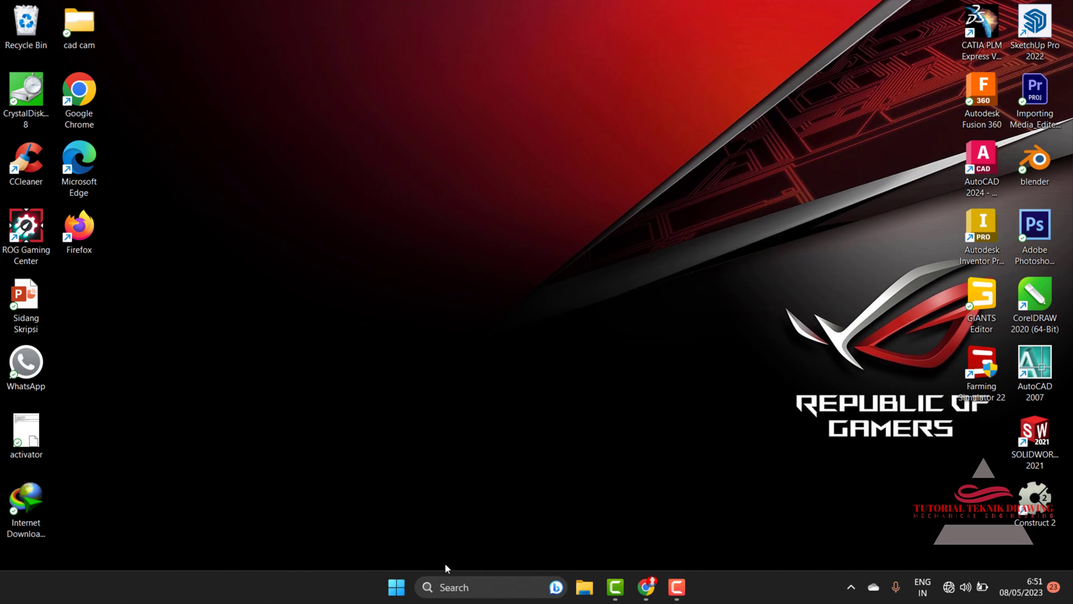
# Find NX 12.0 in the Siemens NX 12.0 group of installed apps and open its file location
pyautogui.click(396, 588)
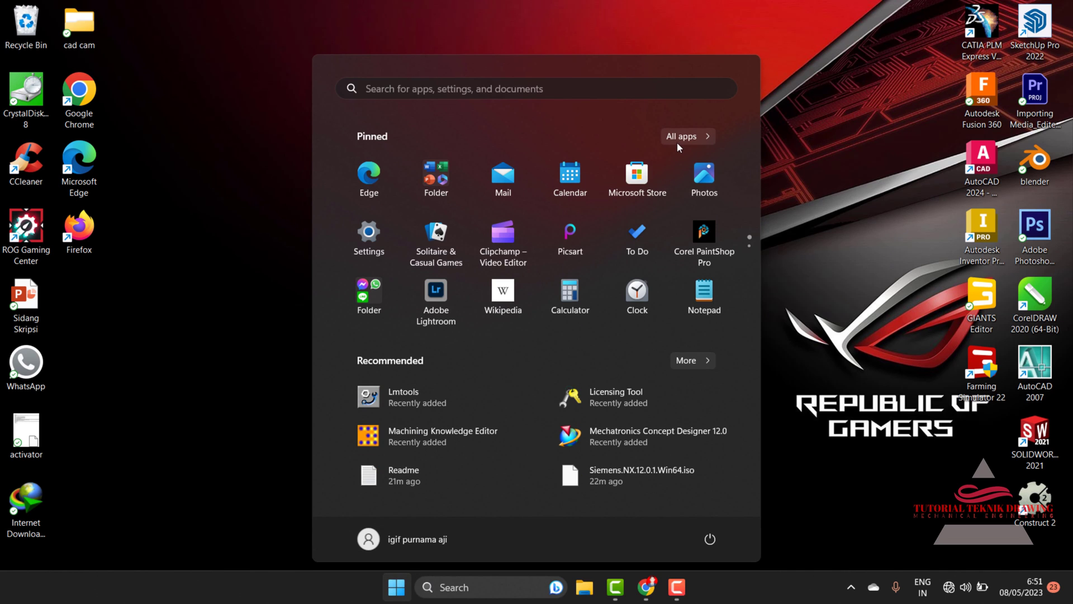
pyautogui.click(678, 139)
pyautogui.scroll(-3, 387, 355)
pyautogui.scroll(-20, 392, 351)
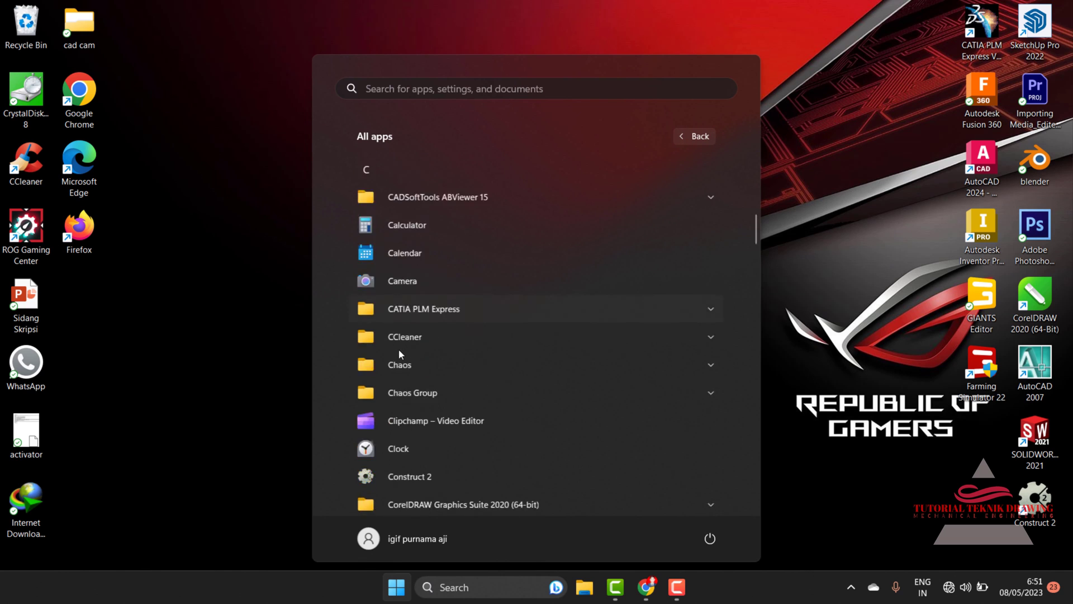
pyautogui.scroll(-8, 400, 346)
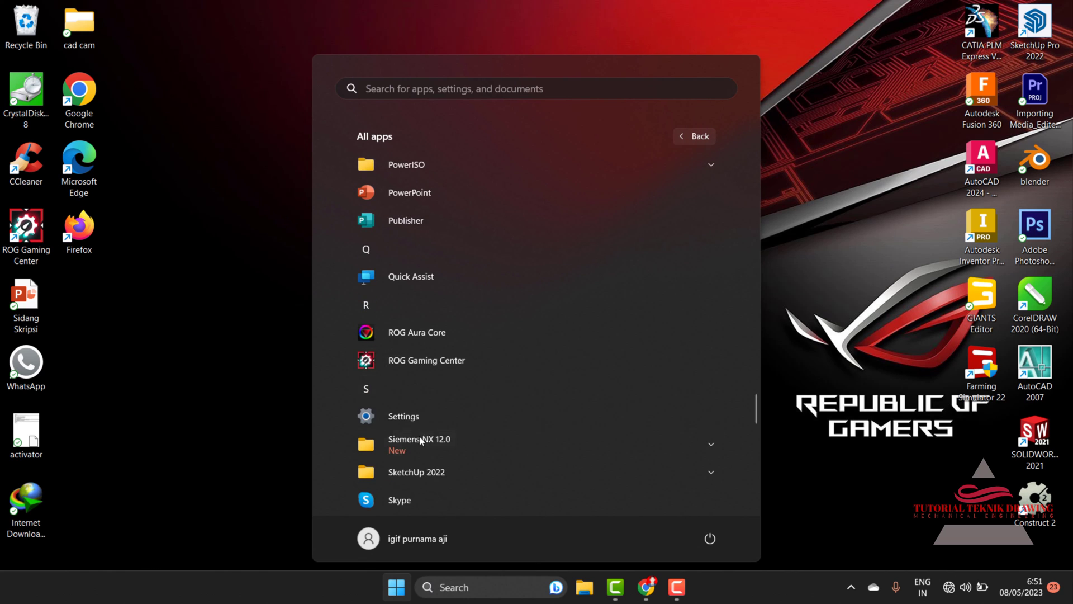
pyautogui.scroll(-1, 403, 441)
pyautogui.click(413, 394)
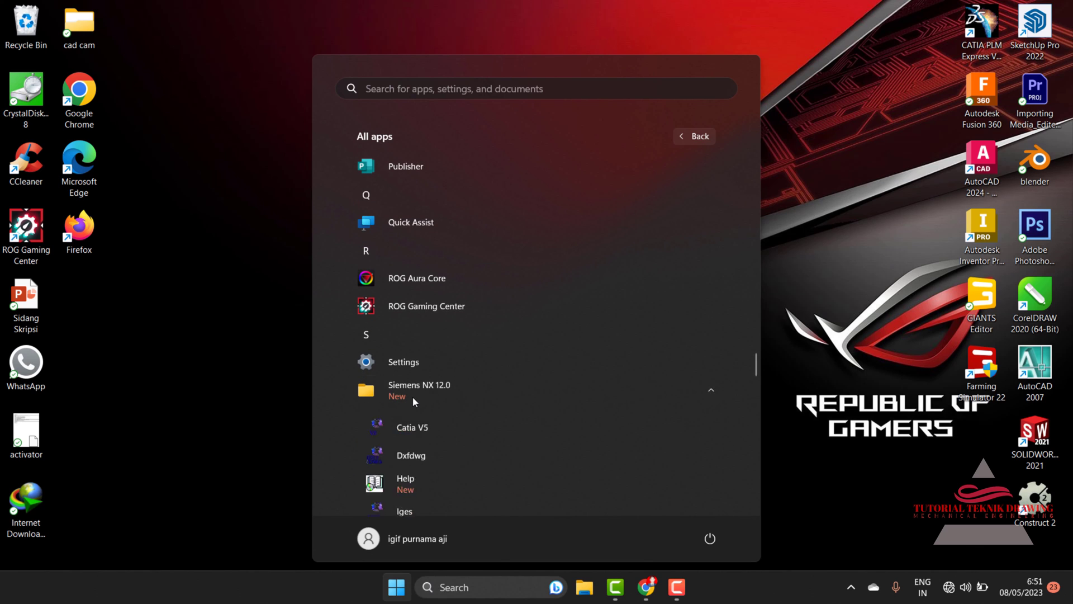
pyautogui.scroll(-6, 412, 397)
pyautogui.scroll(-3, 413, 398)
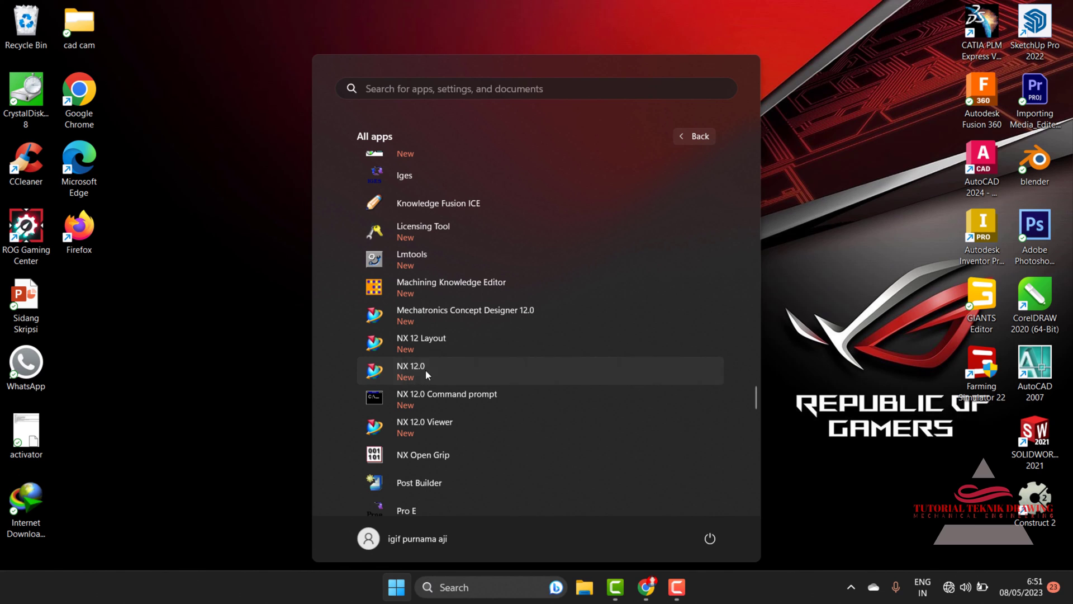
pyautogui.rightClick(425, 370)
pyautogui.moveTo(469, 407)
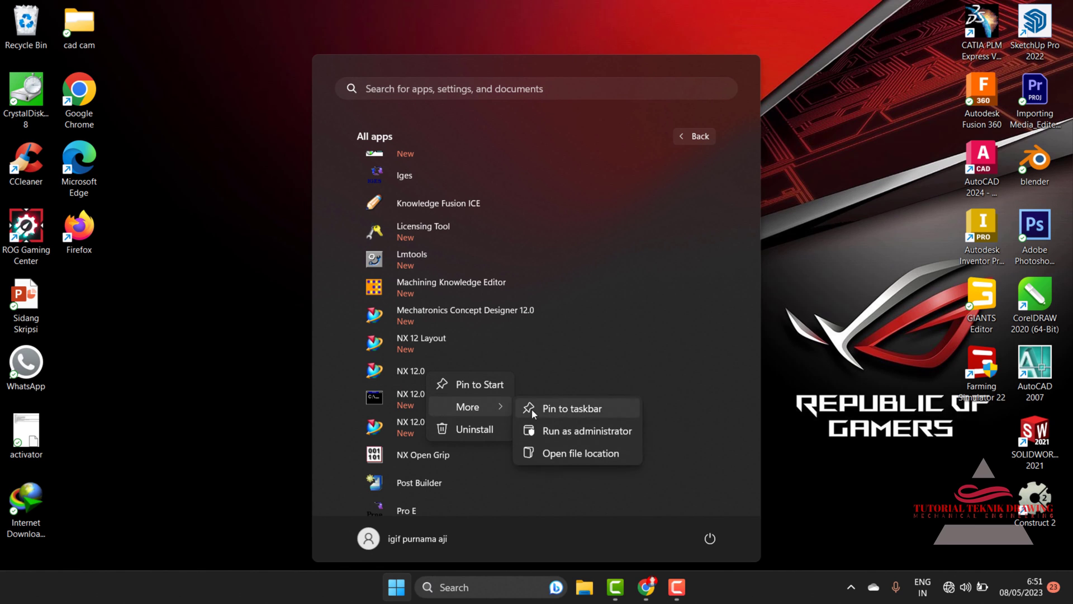
pyautogui.click(561, 455)
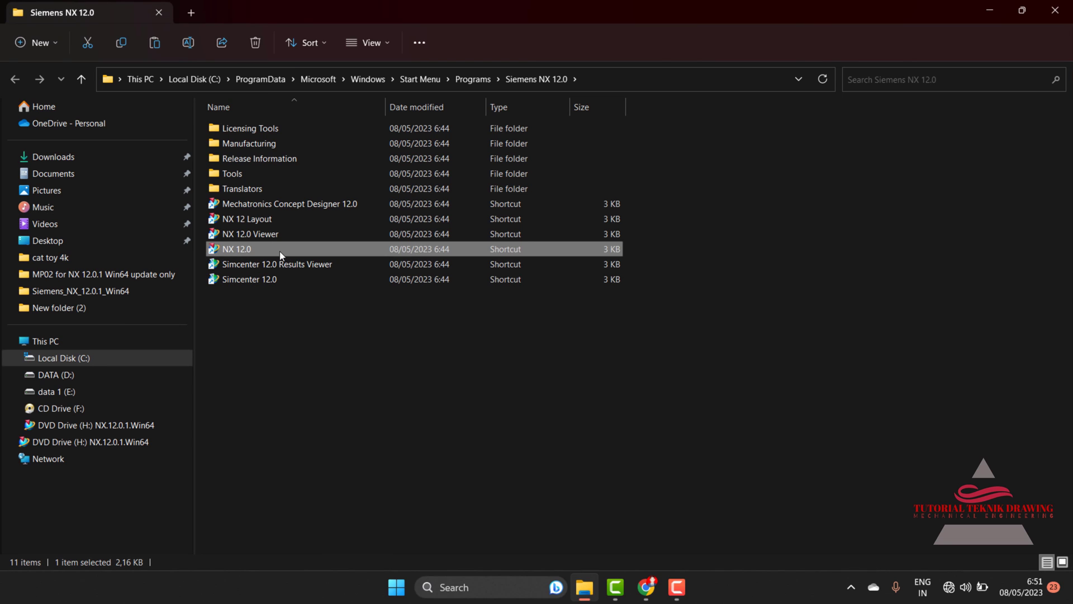
# Create a desktop shortcut for NX 12.0, then close the folder window and refresh the desktop
pyautogui.rightClick(280, 250)
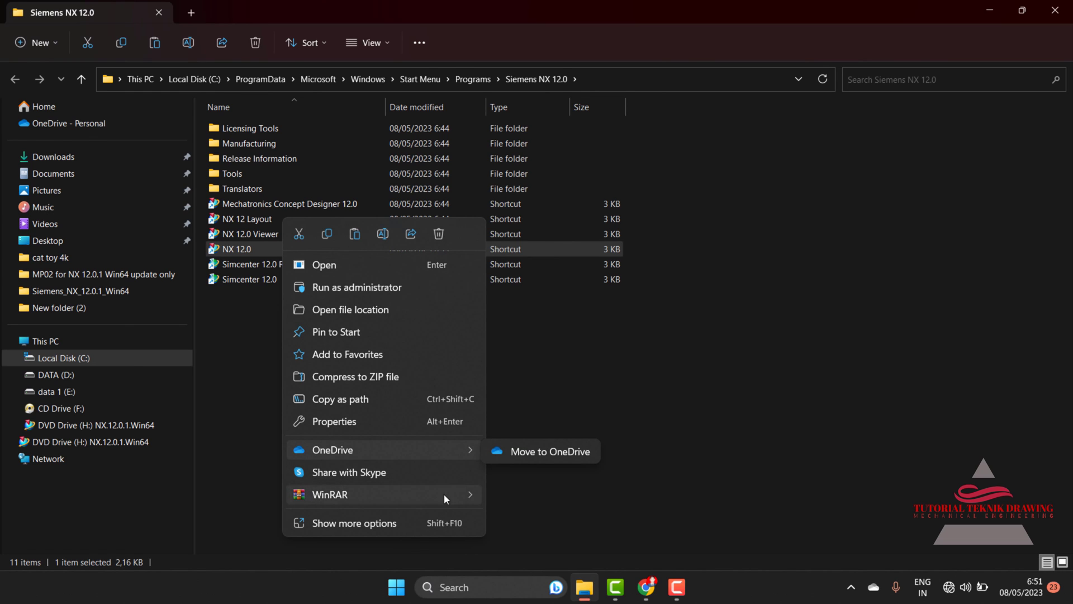
pyautogui.click(424, 522)
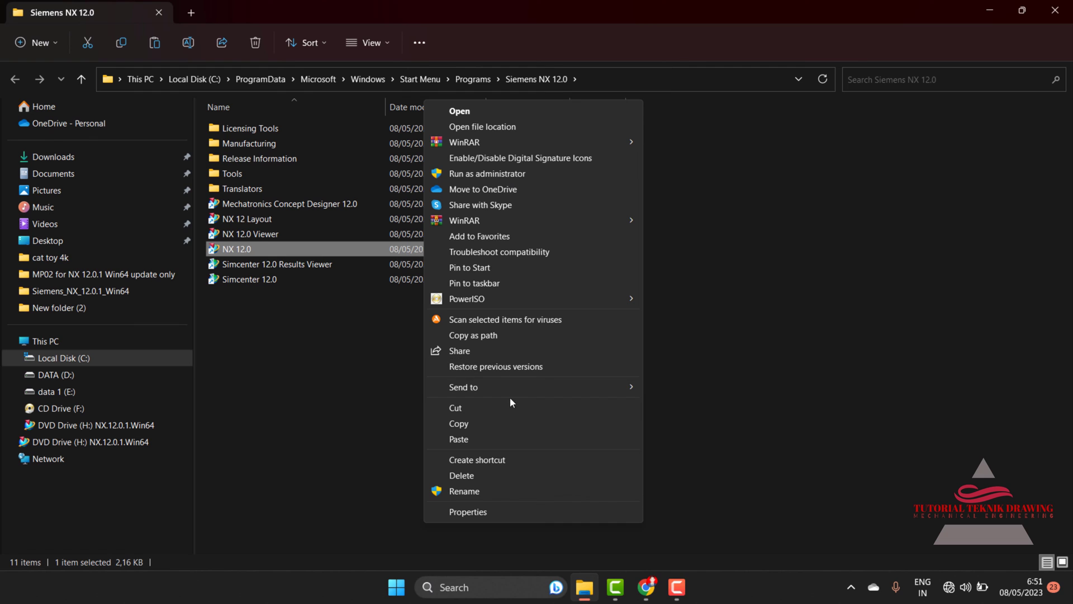
pyautogui.moveTo(508, 388)
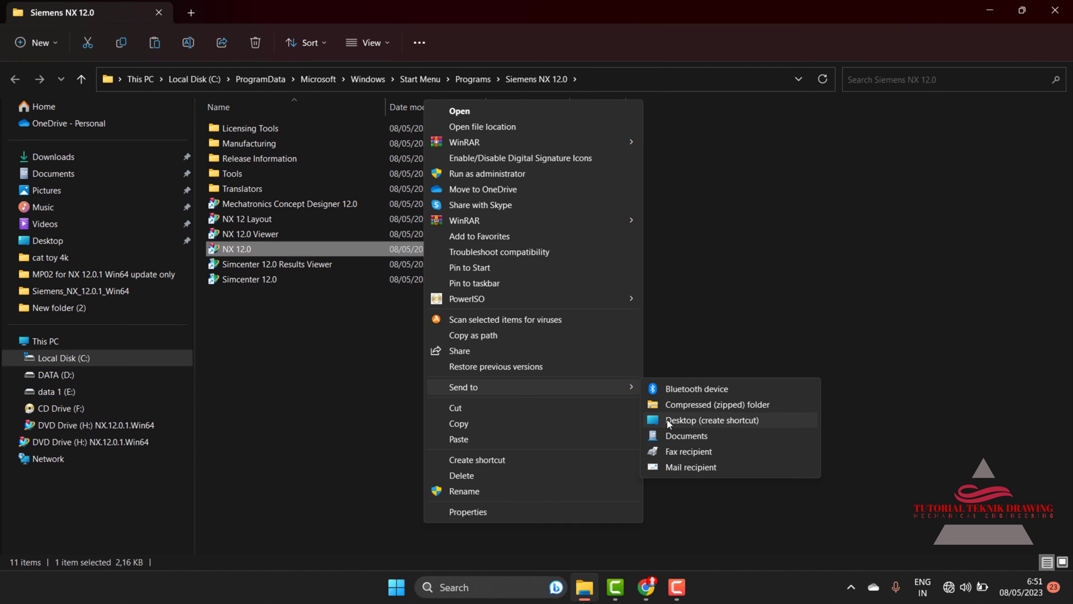
pyautogui.click(667, 419)
pyautogui.click(1056, 10)
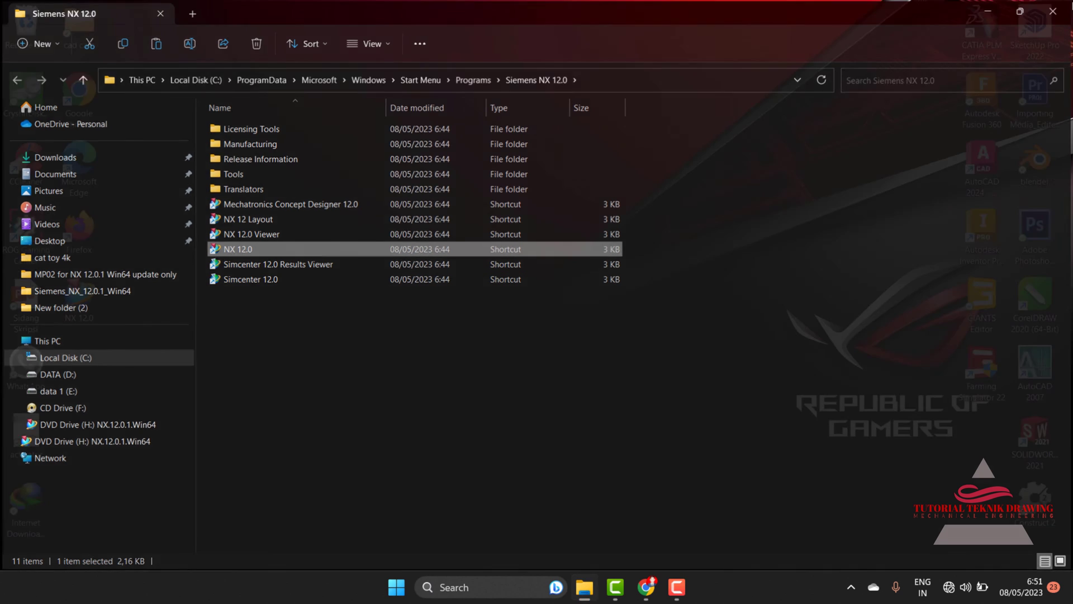
pyautogui.rightClick(298, 172)
pyautogui.click(312, 263)
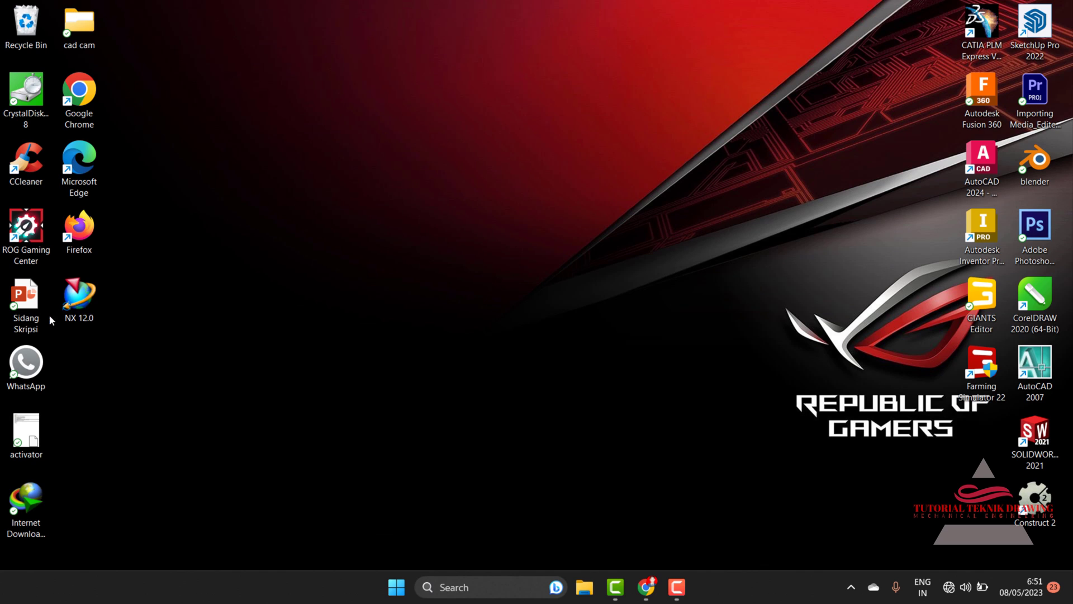
# Launch NX 12.0 from its desktop shortcut, acknowledge the Product Excellence Program notice, and maximize the program window
pyautogui.doubleClick(72, 294)
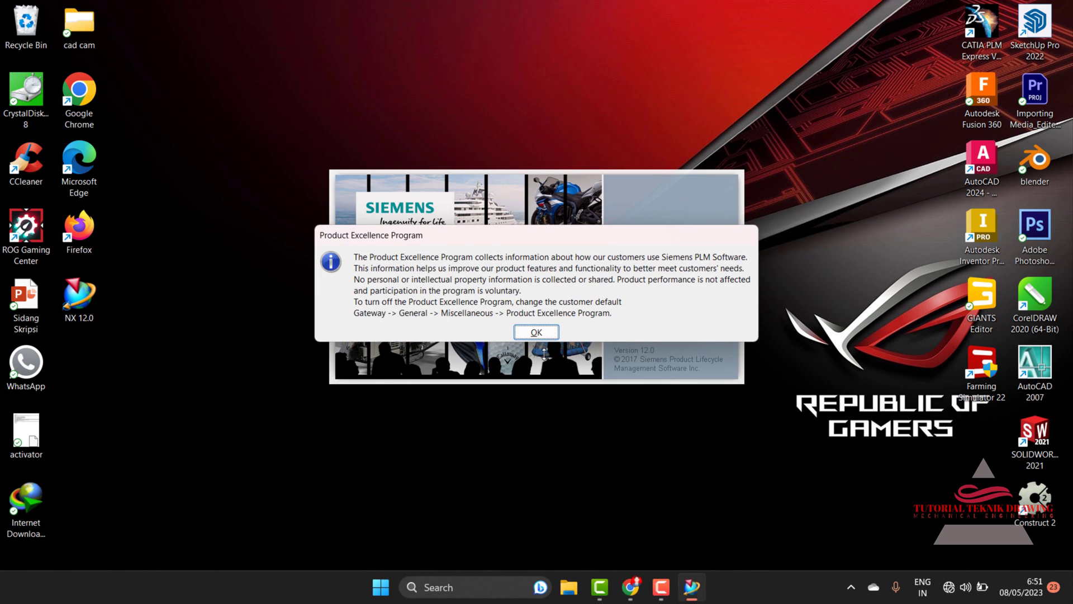
pyautogui.click(536, 333)
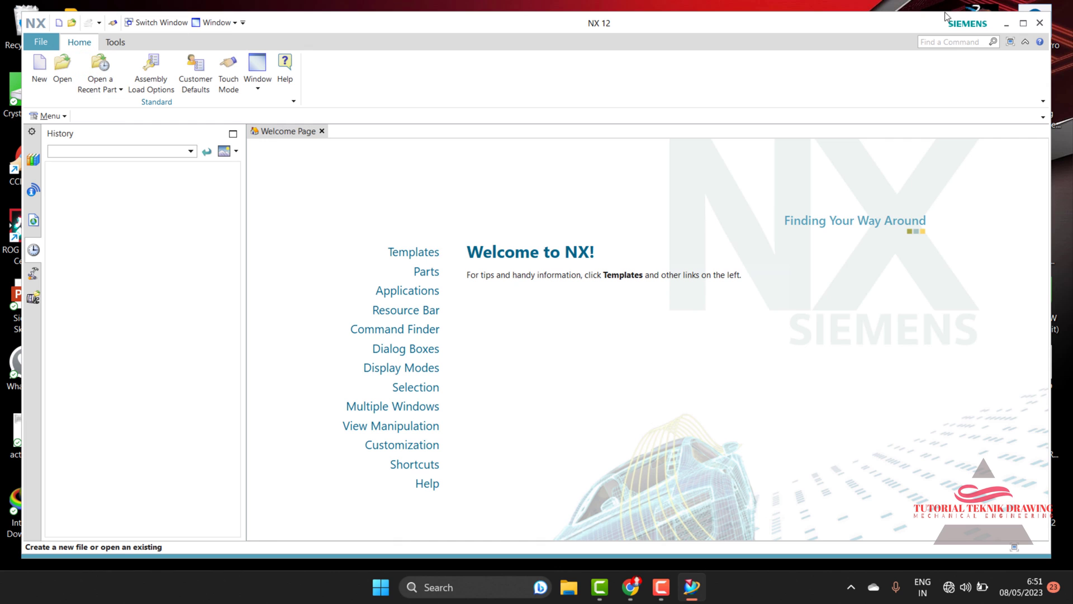
pyautogui.click(1023, 23)
# Create a new part file from the Model template in millimeters
pyautogui.click(17, 61)
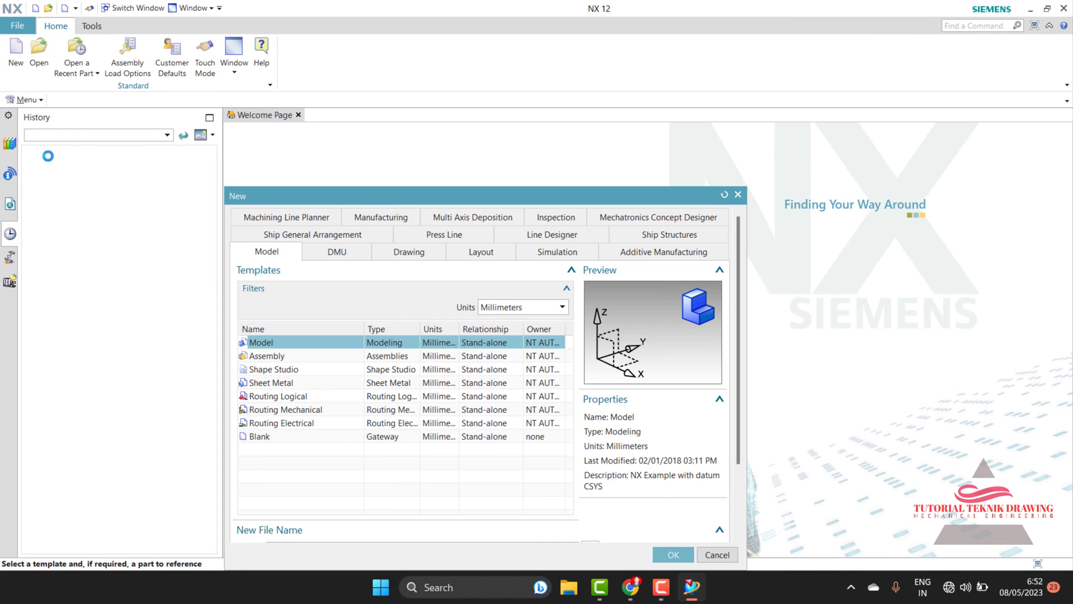
pyautogui.click(283, 356)
pyautogui.click(286, 386)
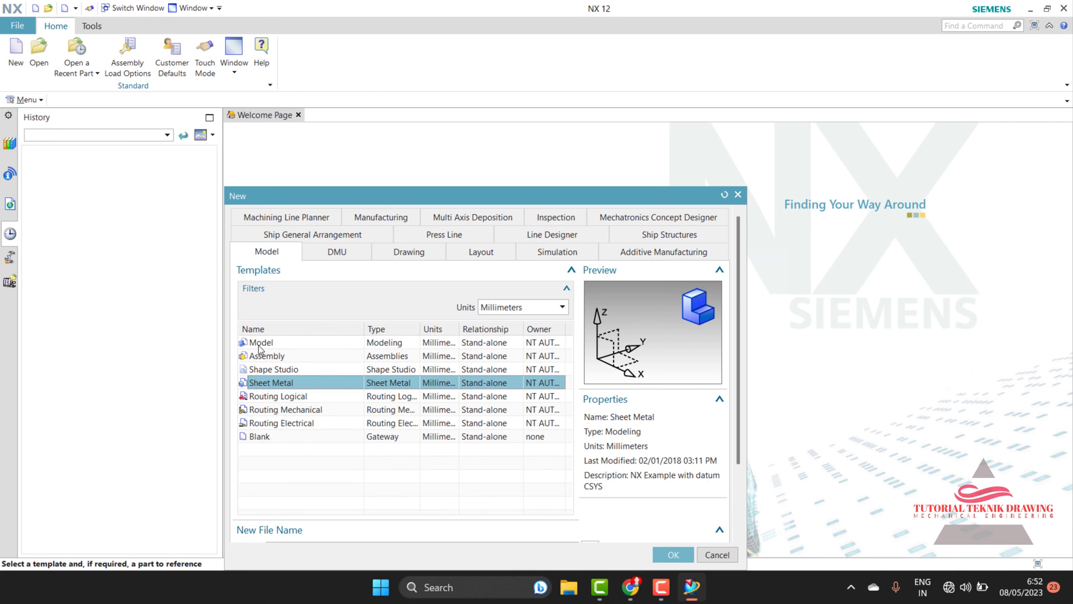
pyautogui.click(260, 344)
pyautogui.click(264, 358)
pyautogui.click(258, 343)
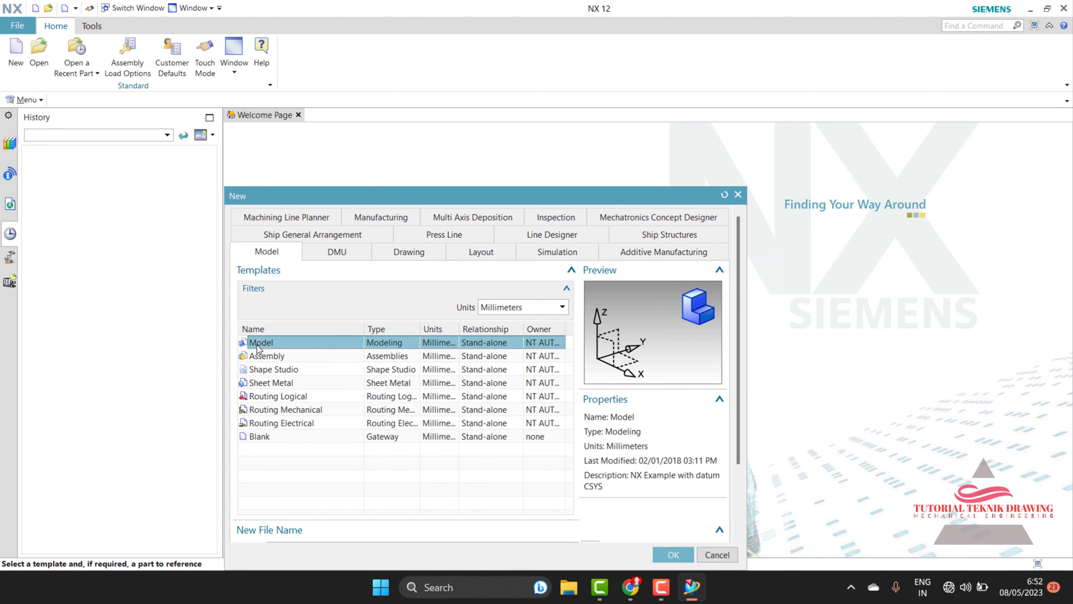
pyautogui.click(673, 553)
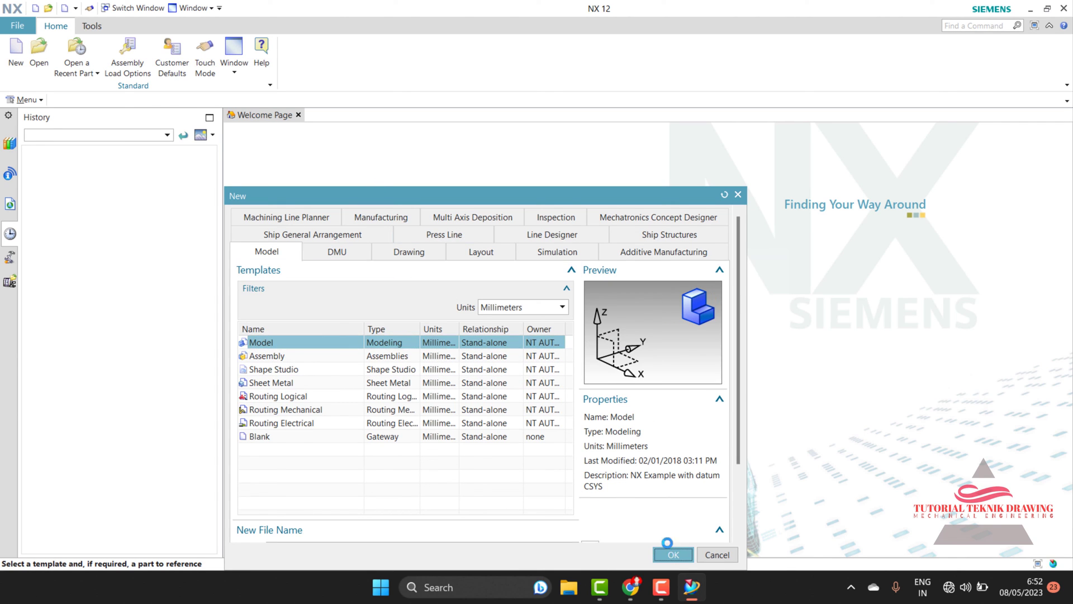